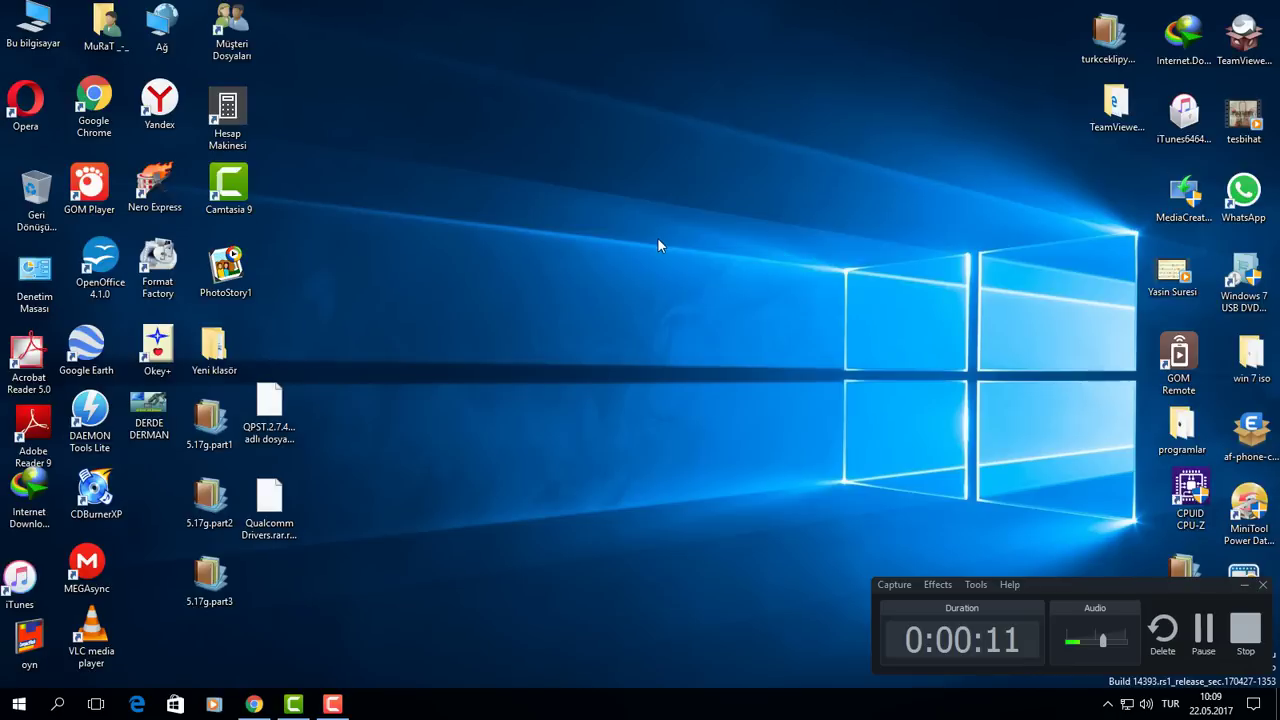
pyautogui.click(700, 283)
pyautogui.rightClick(607, 250)
pyautogui.click(628, 292)
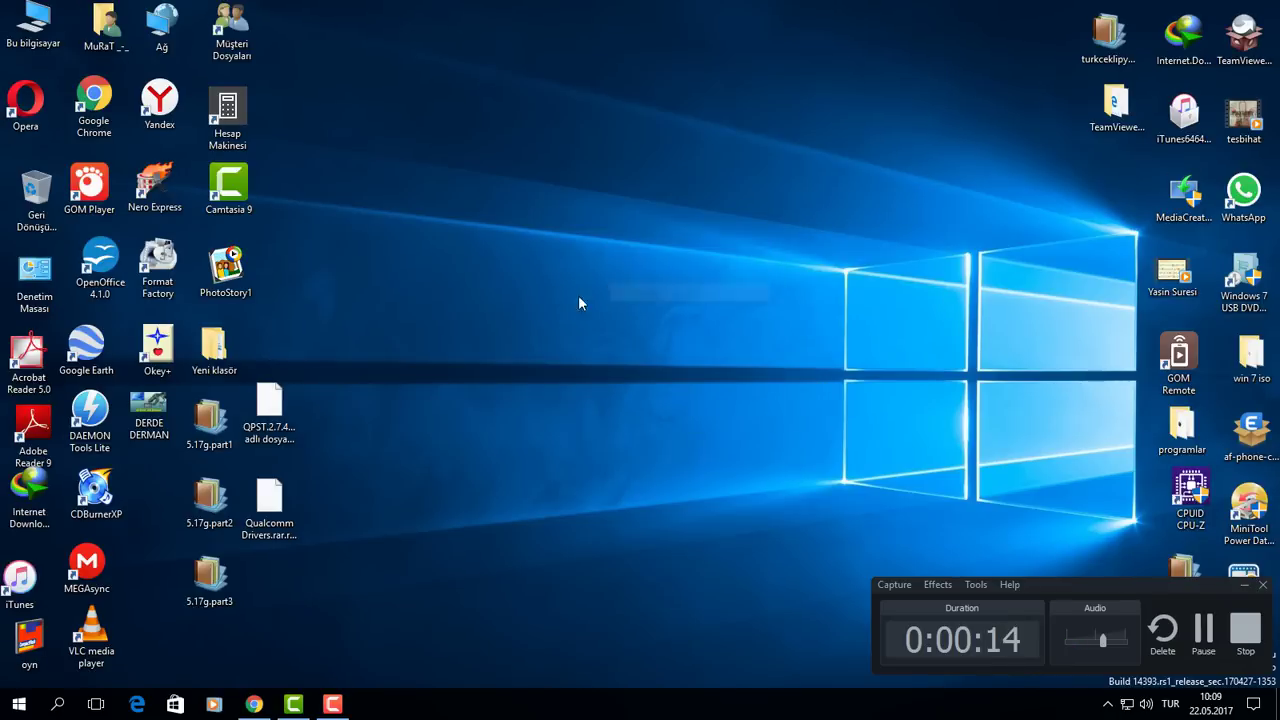
# Open a Google Chrome window, move it fully into view and load the Google home page.
pyautogui.click(255, 704)
pyautogui.click(255, 704)
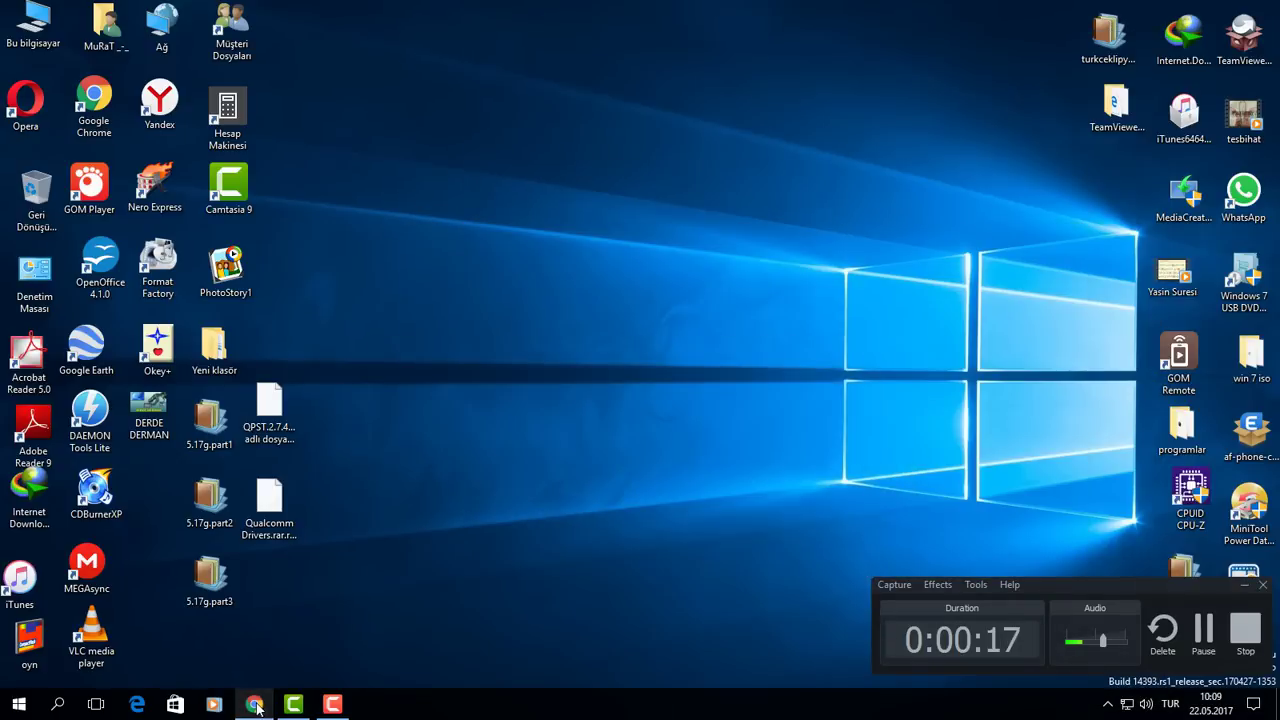
pyautogui.doubleClick(95, 100)
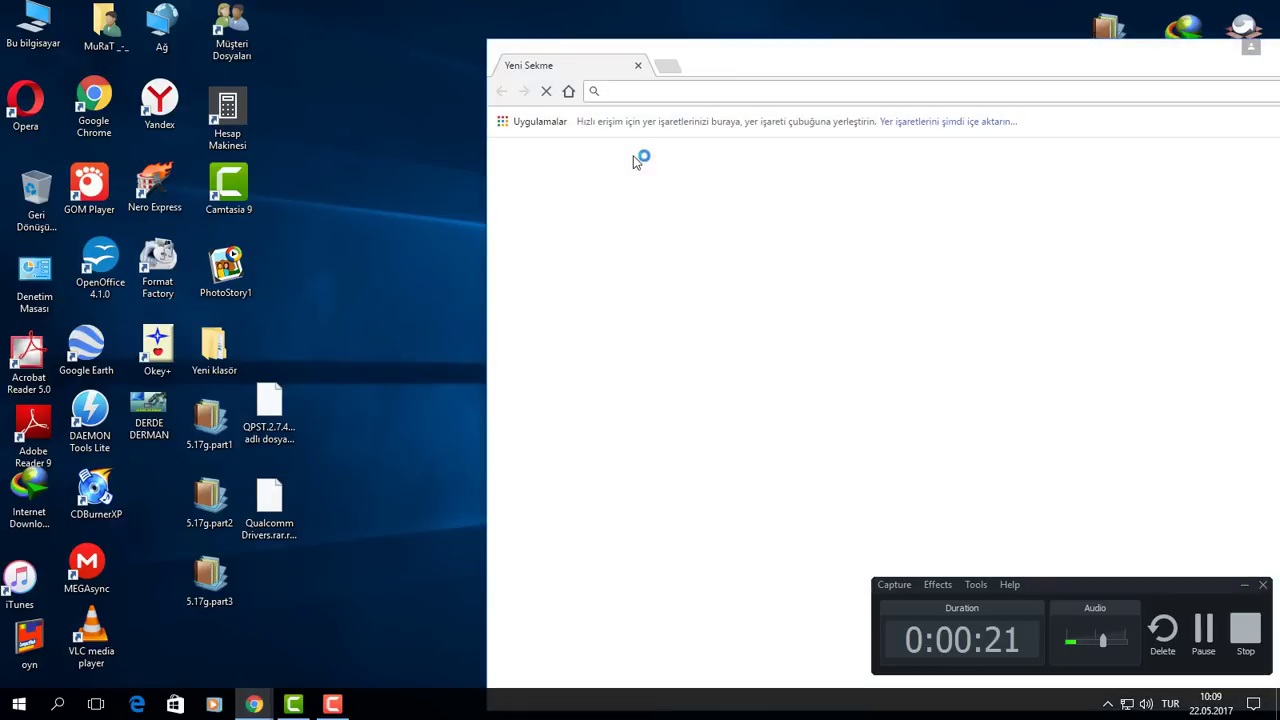
pyautogui.moveTo(738, 53); pyautogui.dragTo(459, 43)
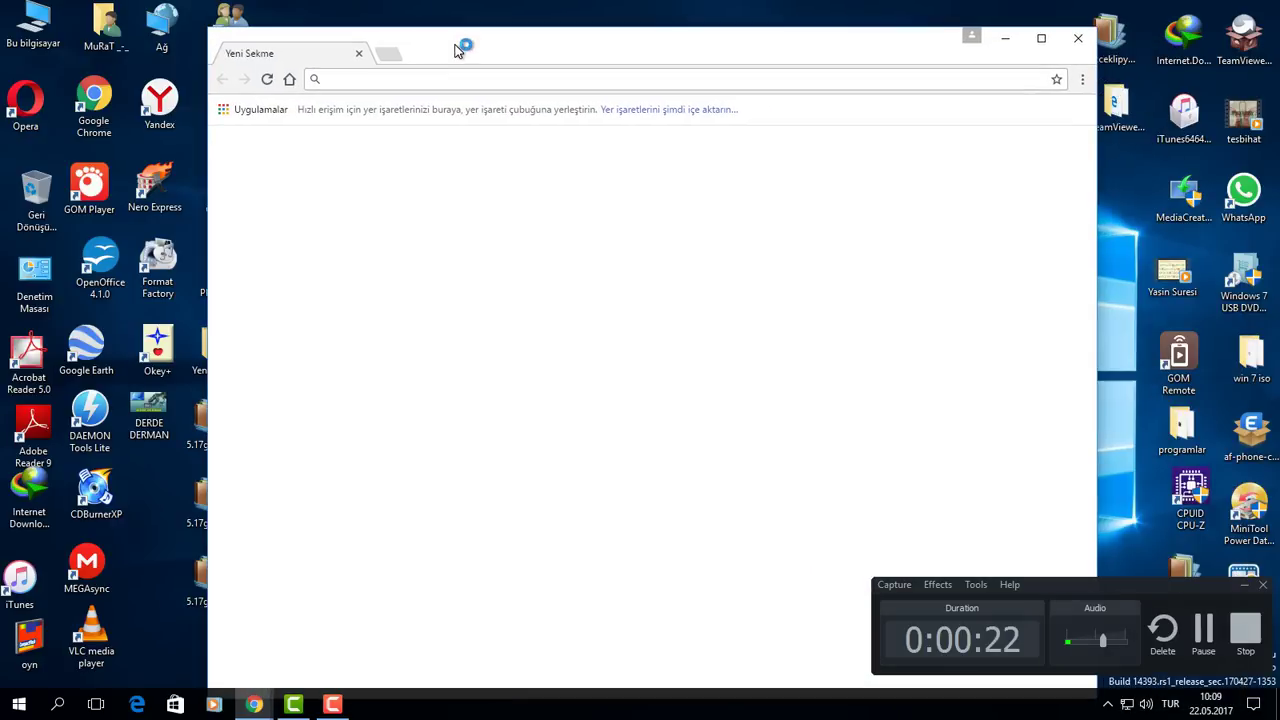
pyautogui.click(289, 79)
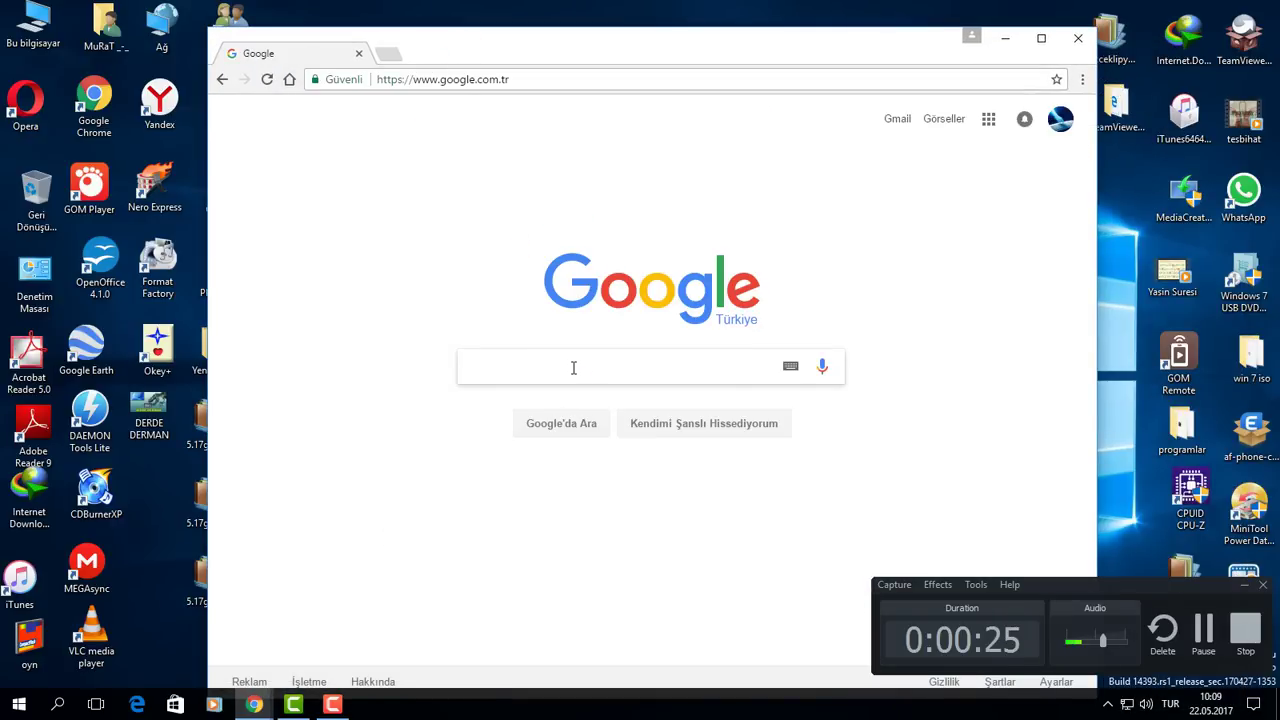
# Search Google for "vestel venus rom" and open the Vestel Driver Web Sitesi result for mobile phones.
pyautogui.write('veste')
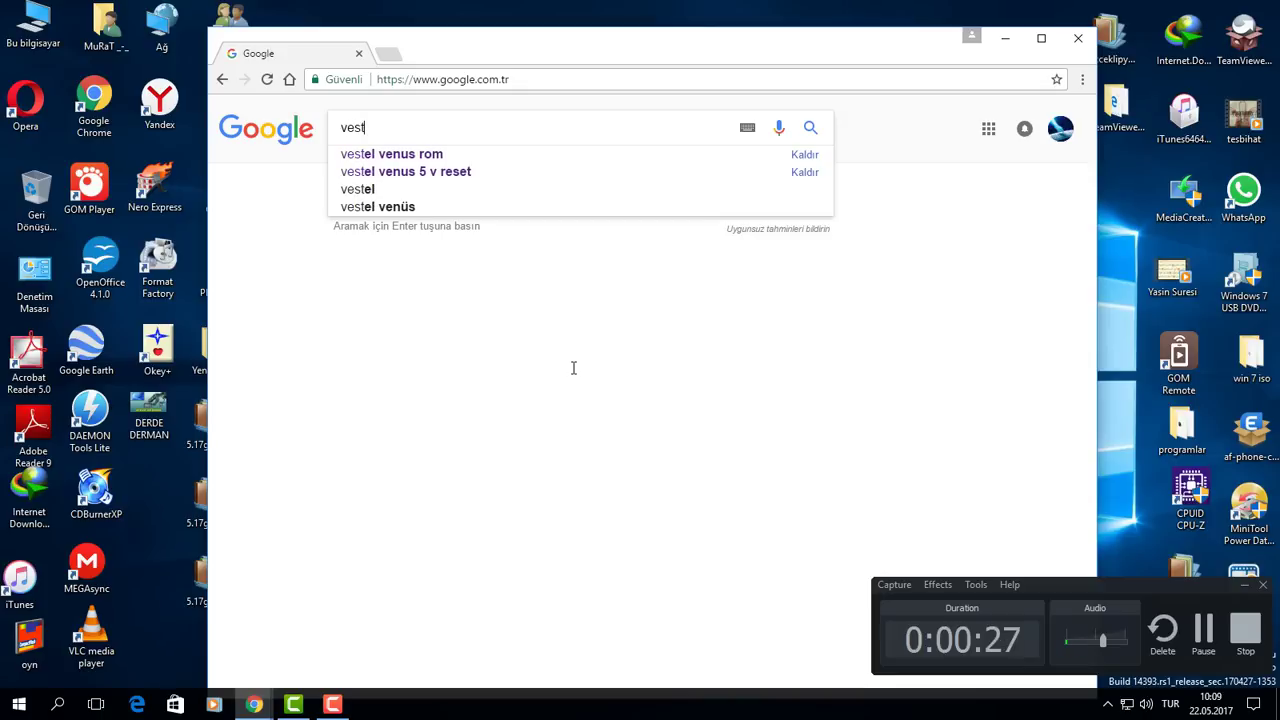
pyautogui.click(439, 156)
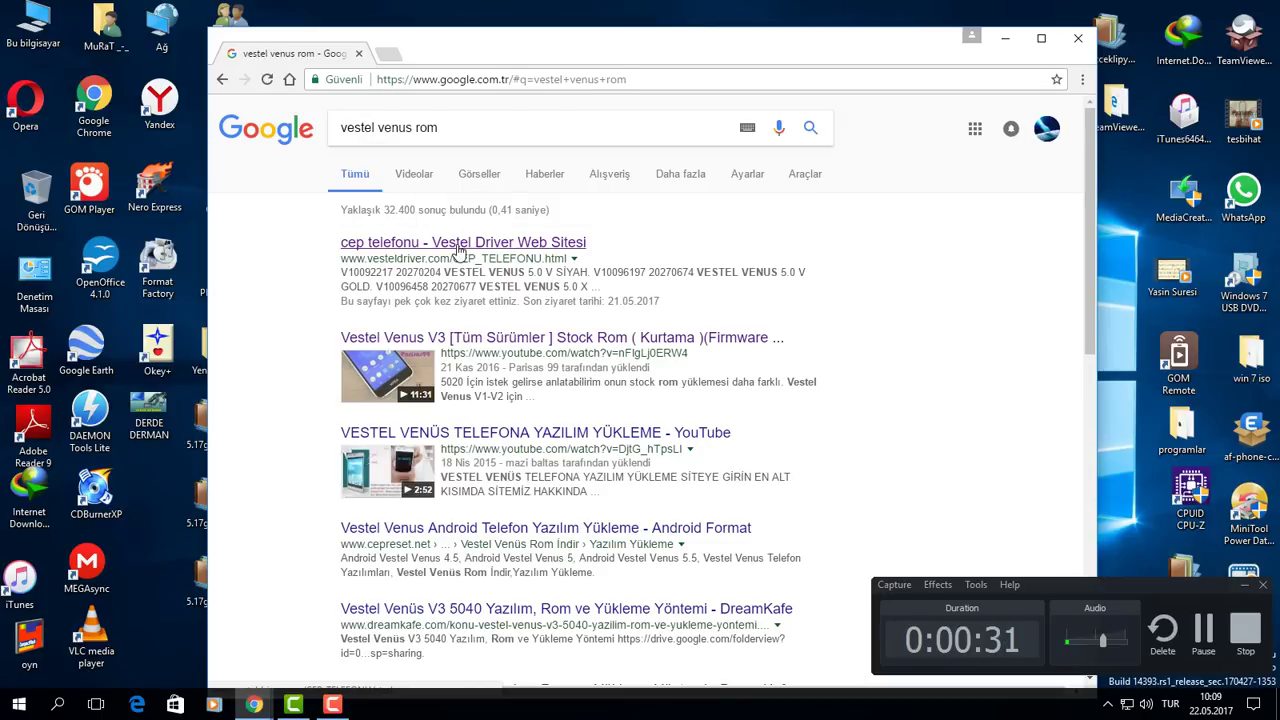
pyautogui.click(458, 247)
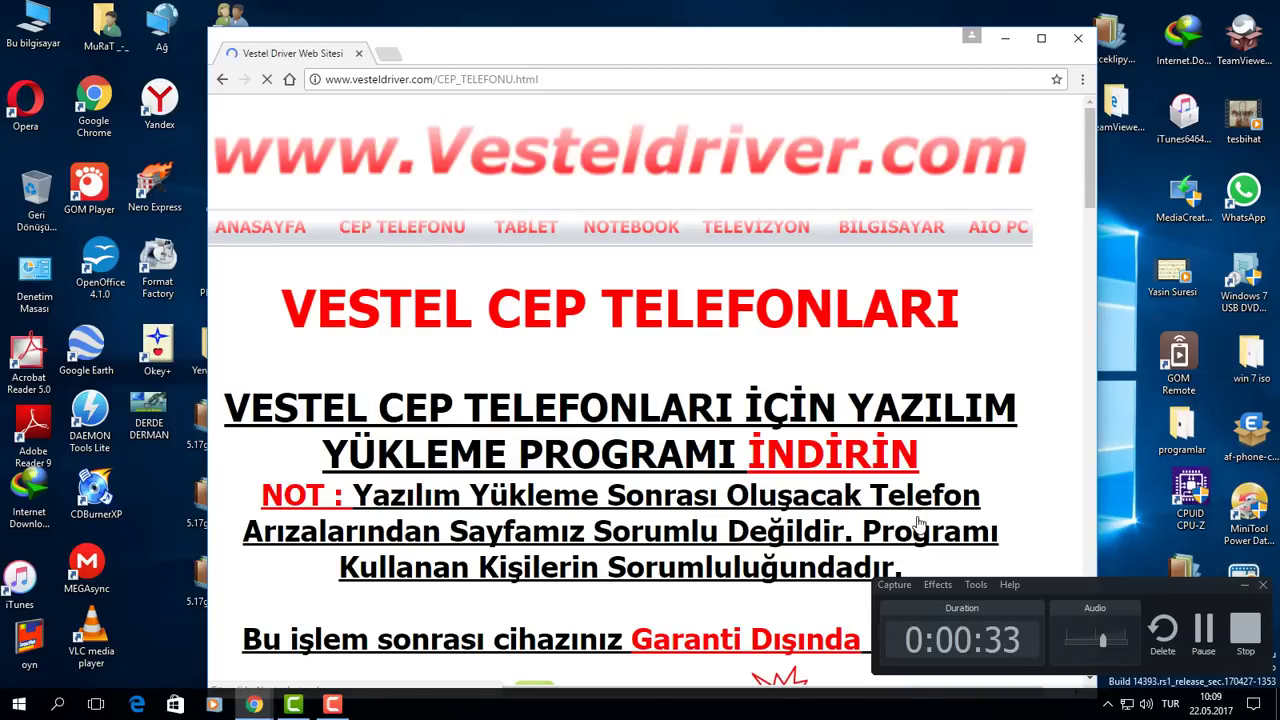
# Look through the listed phone models and open the VENUS 5" page from the VENÜS 1 - 2 section.
pyautogui.scroll(-2, 632, 360)
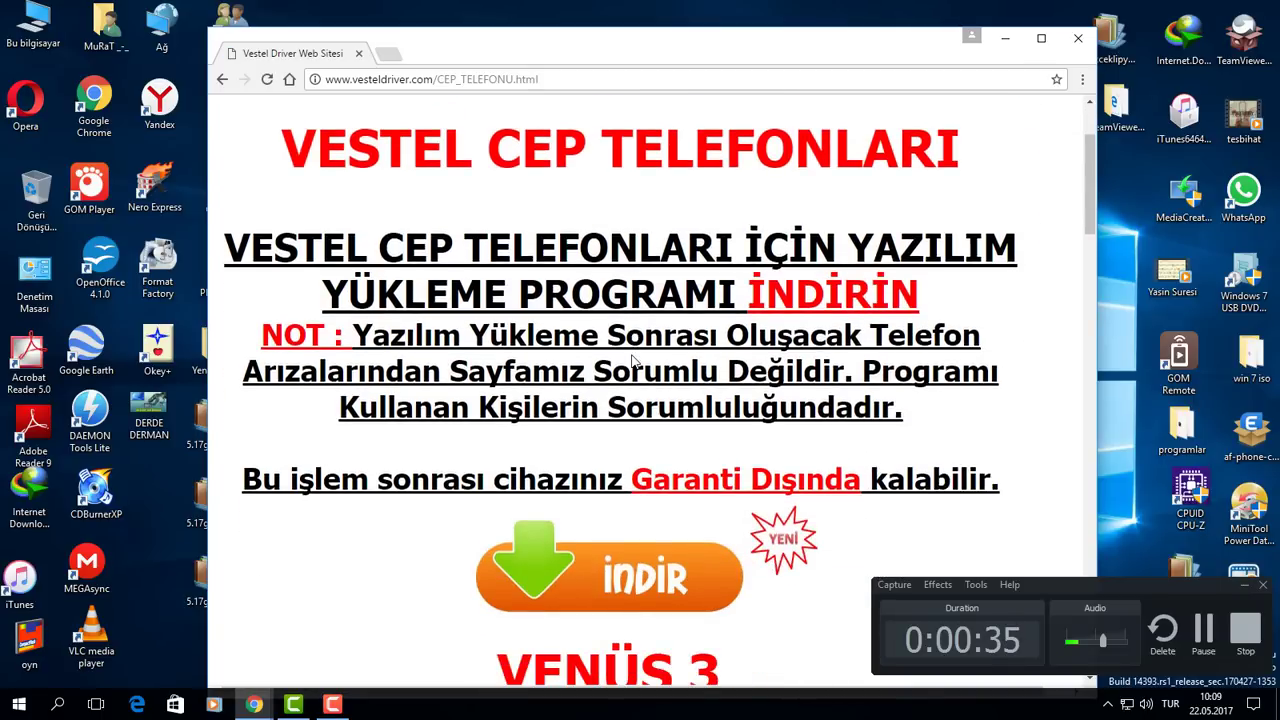
pyautogui.scroll(-5, 632, 360)
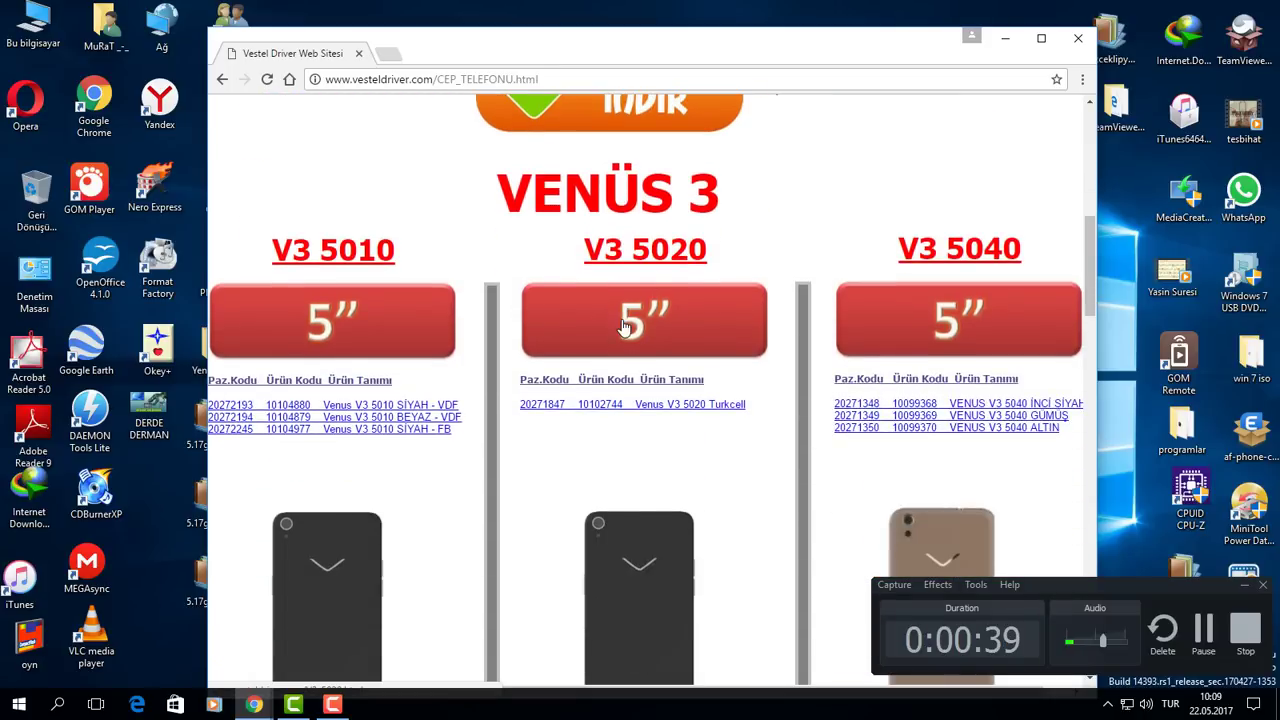
pyautogui.scroll(-1, 624, 330)
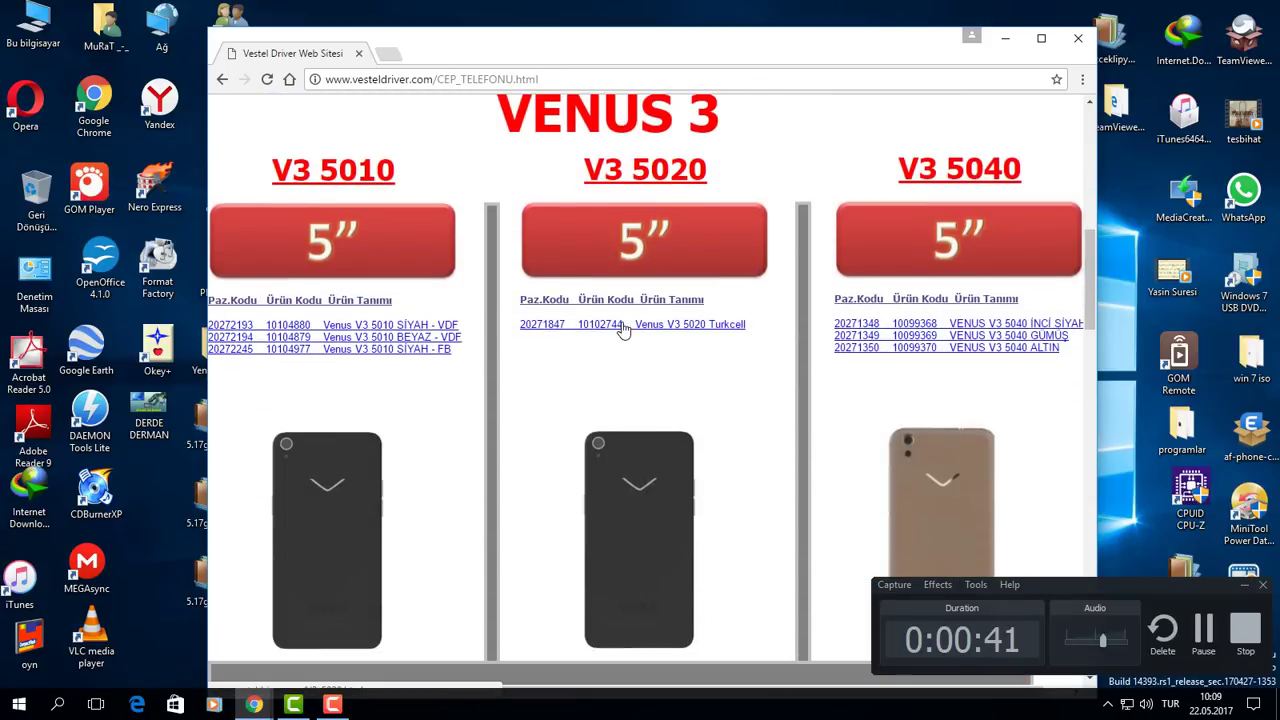
pyautogui.scroll(3, 622, 330)
pyautogui.scroll(-3, 623, 327)
pyautogui.scroll(-10, 623, 326)
pyautogui.scroll(-7, 622, 330)
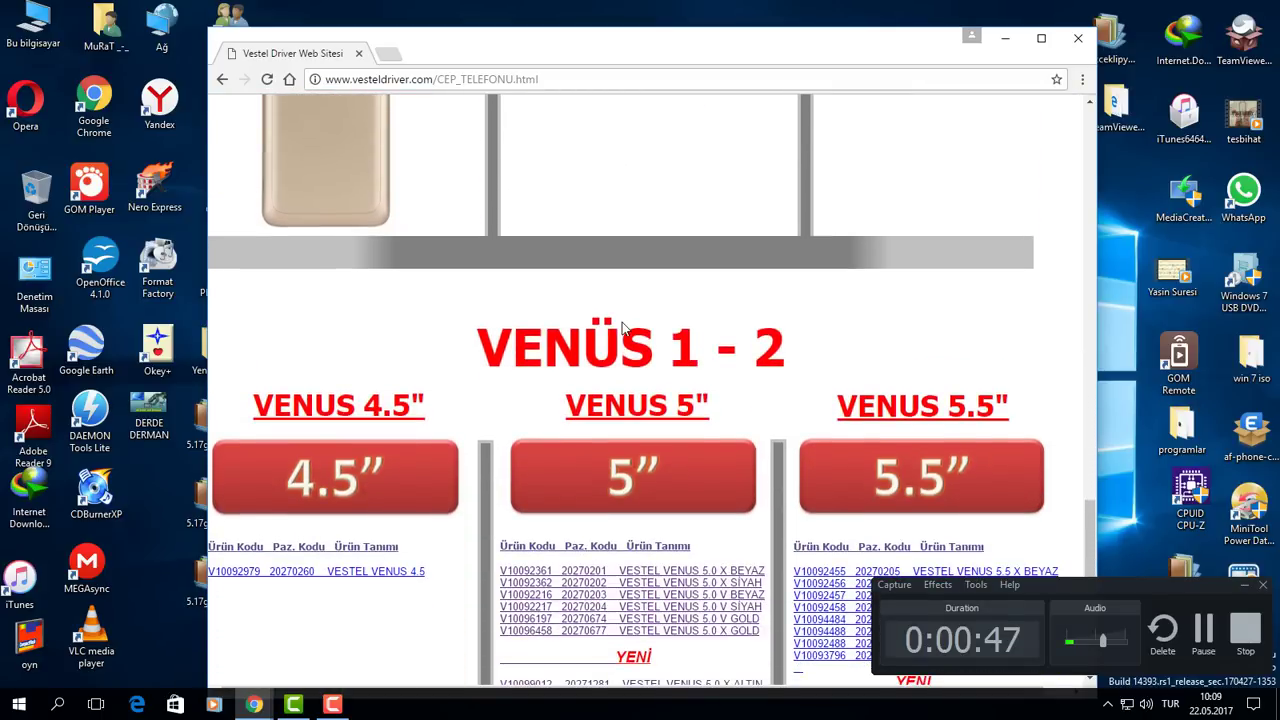
pyautogui.scroll(-1, 657, 316)
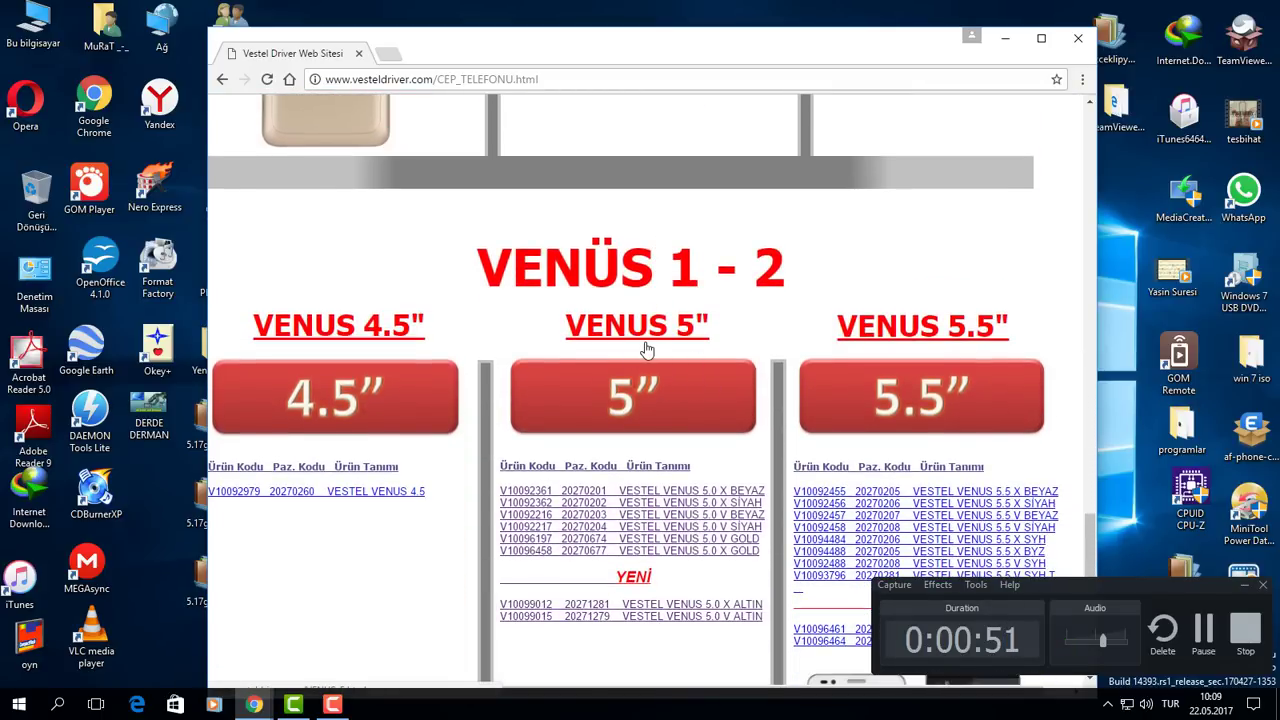
pyautogui.scroll(-2, 647, 350)
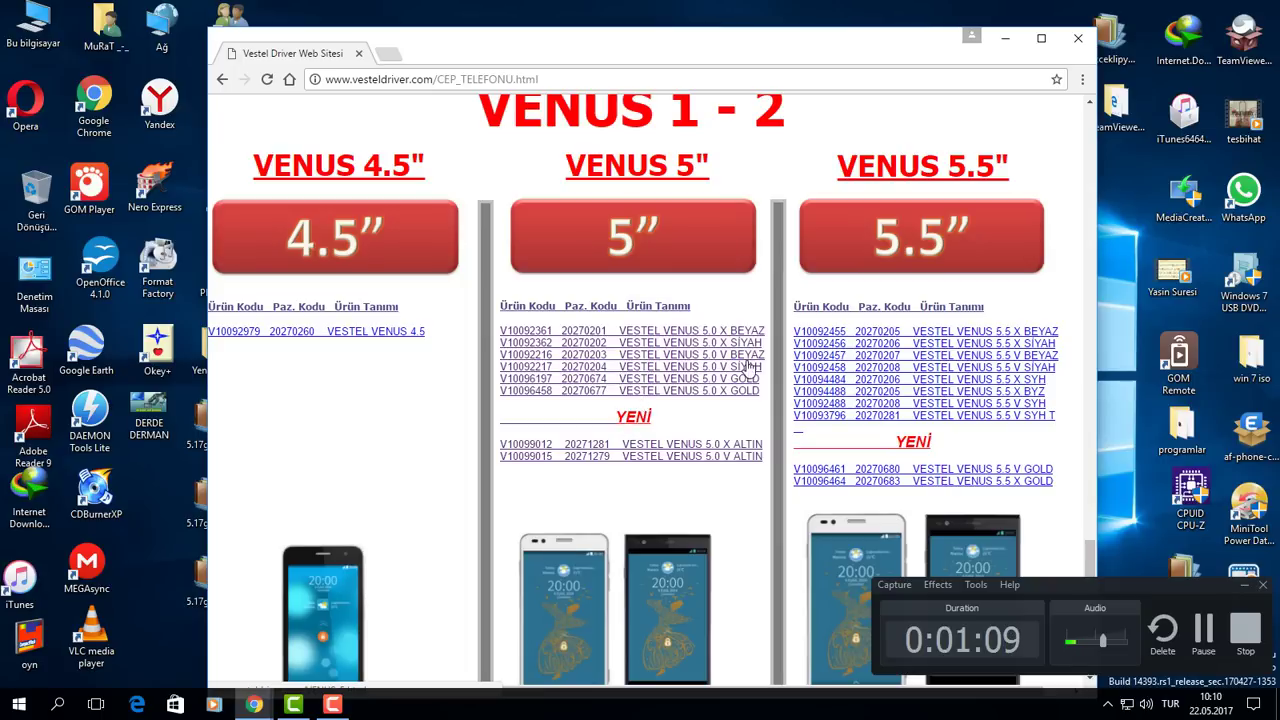
pyautogui.click(652, 340)
# Open the GLASSON model page and follow the download link for the VENUS 5" GLASSON V.5.21g software.
pyautogui.scroll(-3, 652, 334)
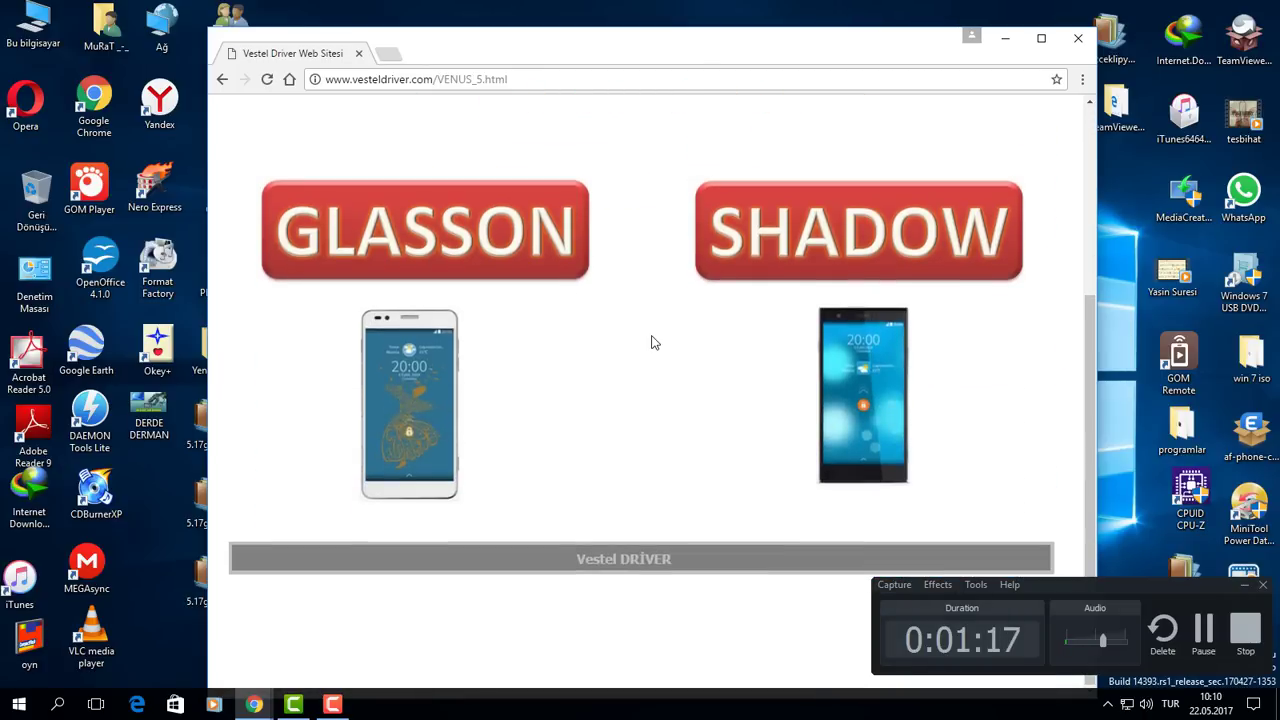
pyautogui.click(424, 241)
pyautogui.scroll(-3, 586, 349)
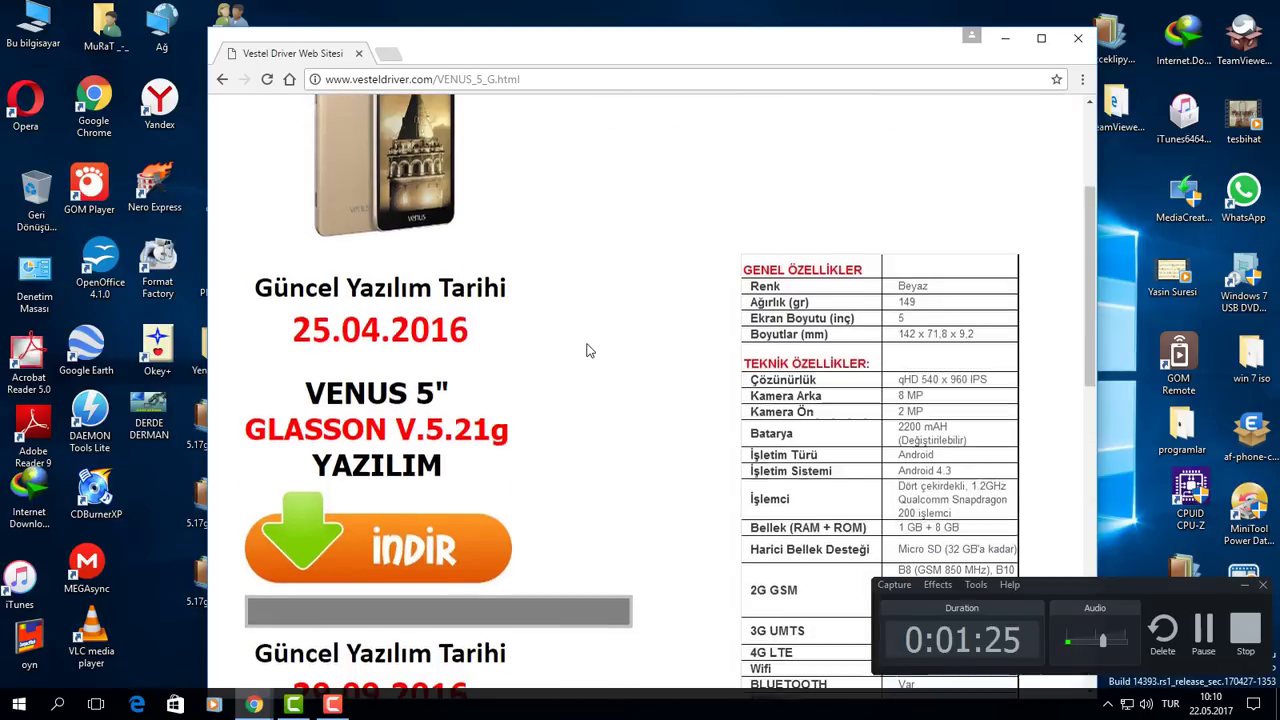
pyautogui.scroll(-2, 589, 350)
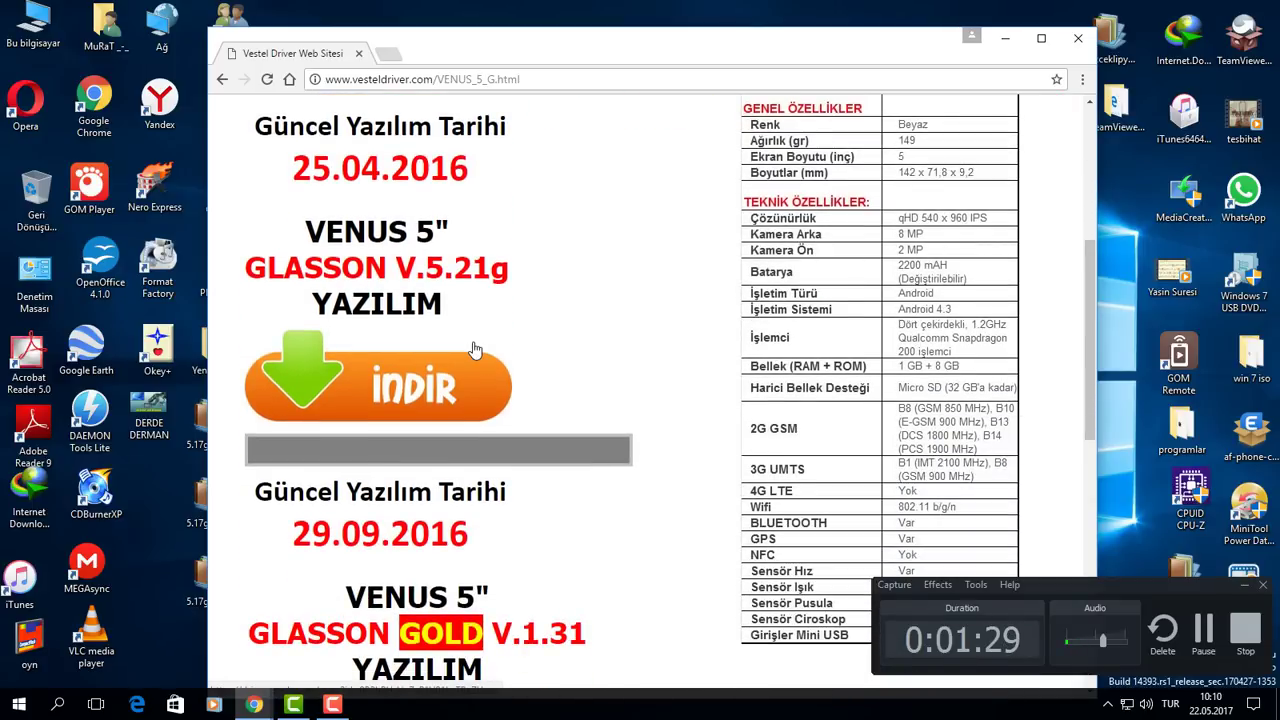
pyautogui.scroll(-2, 516, 401)
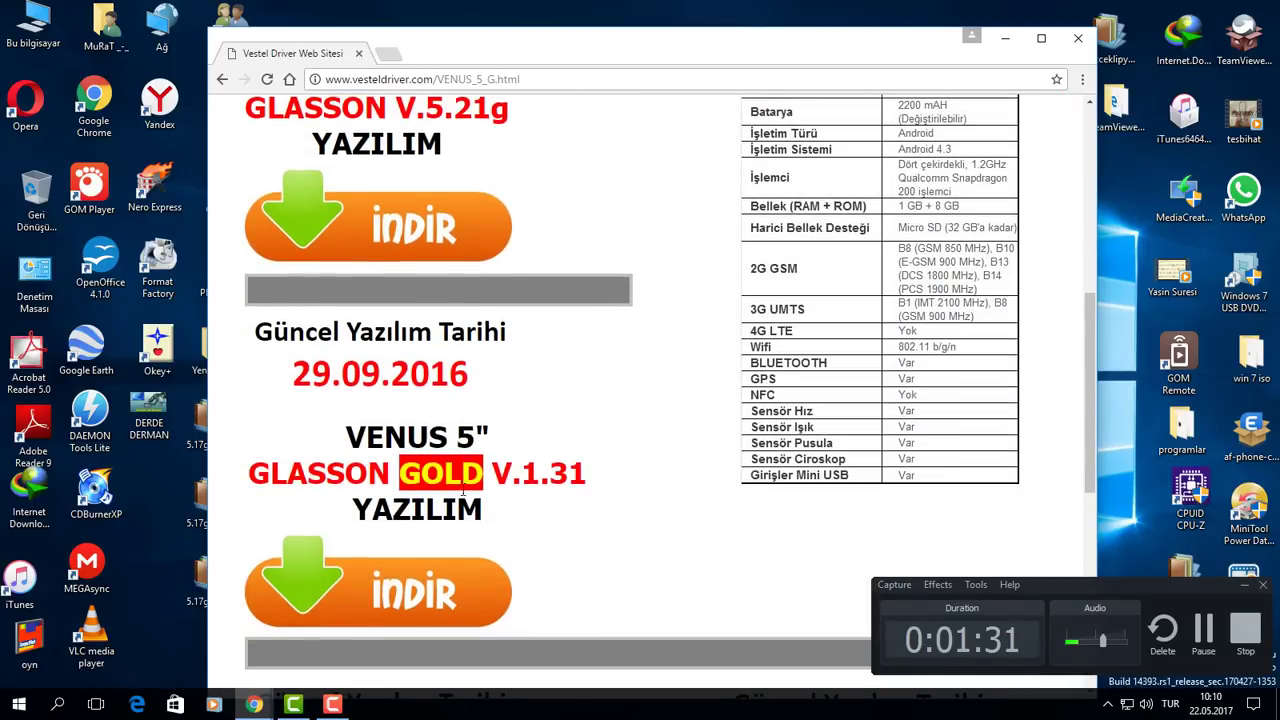
pyautogui.scroll(-3, 558, 498)
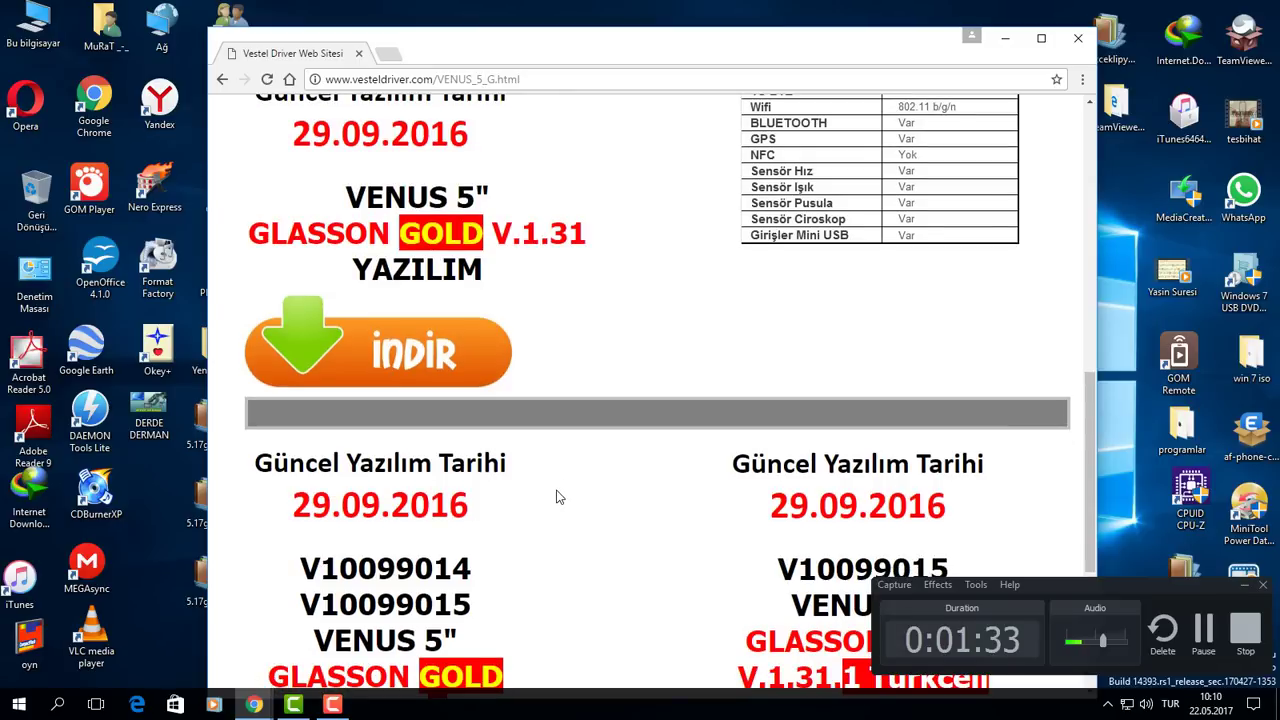
pyautogui.scroll(4, 547, 490)
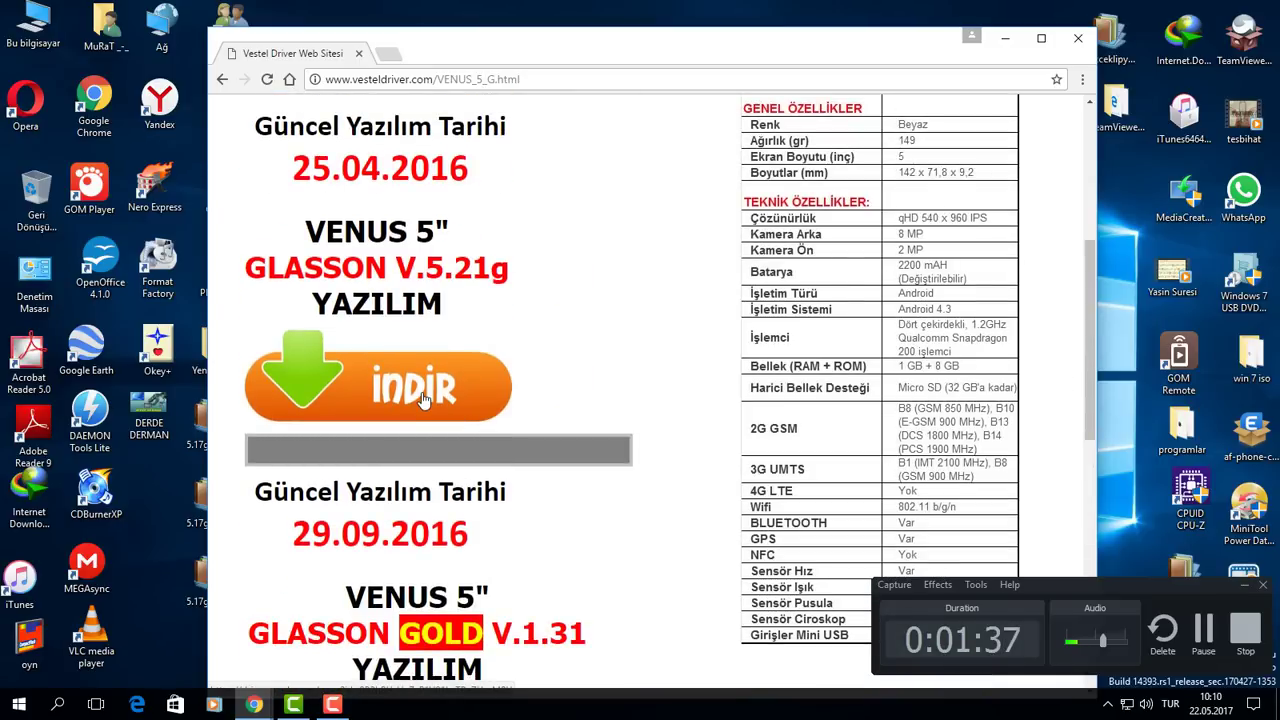
pyautogui.click(422, 398)
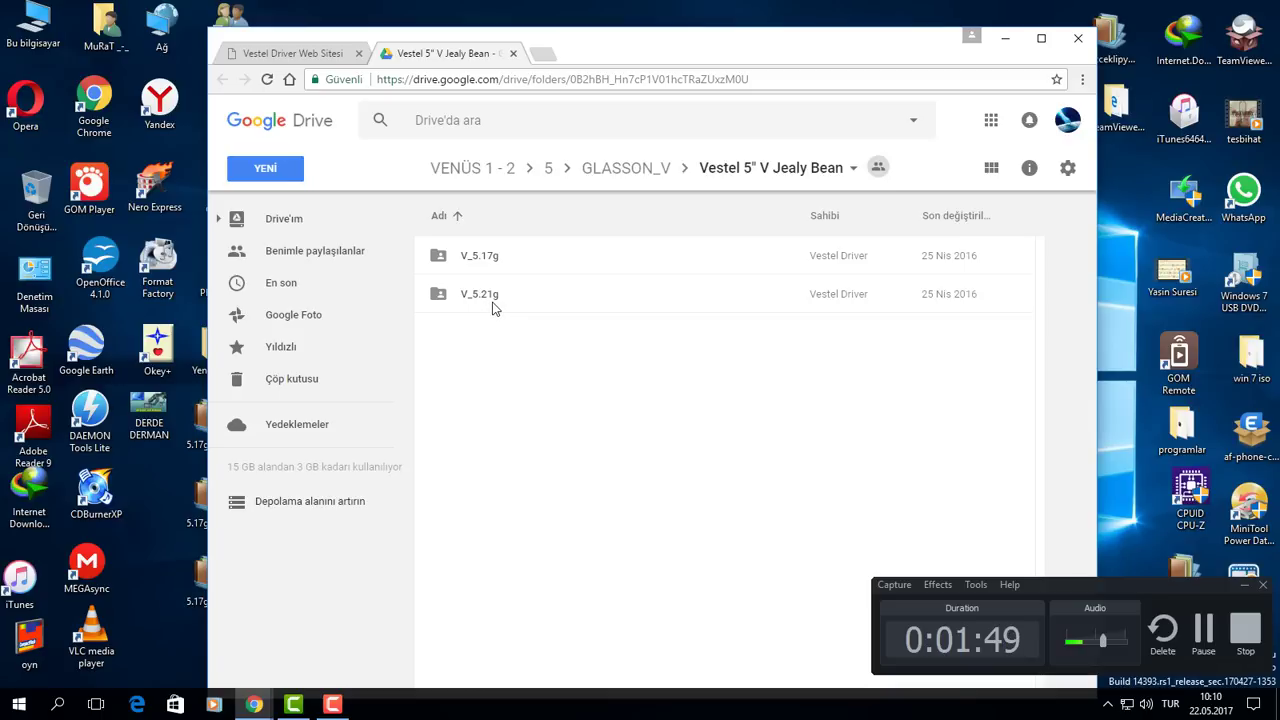
# Check the archive parts in the V_5.21g folder, return to its parent folder and open V_5.17g.
pyautogui.doubleClick(488, 292)
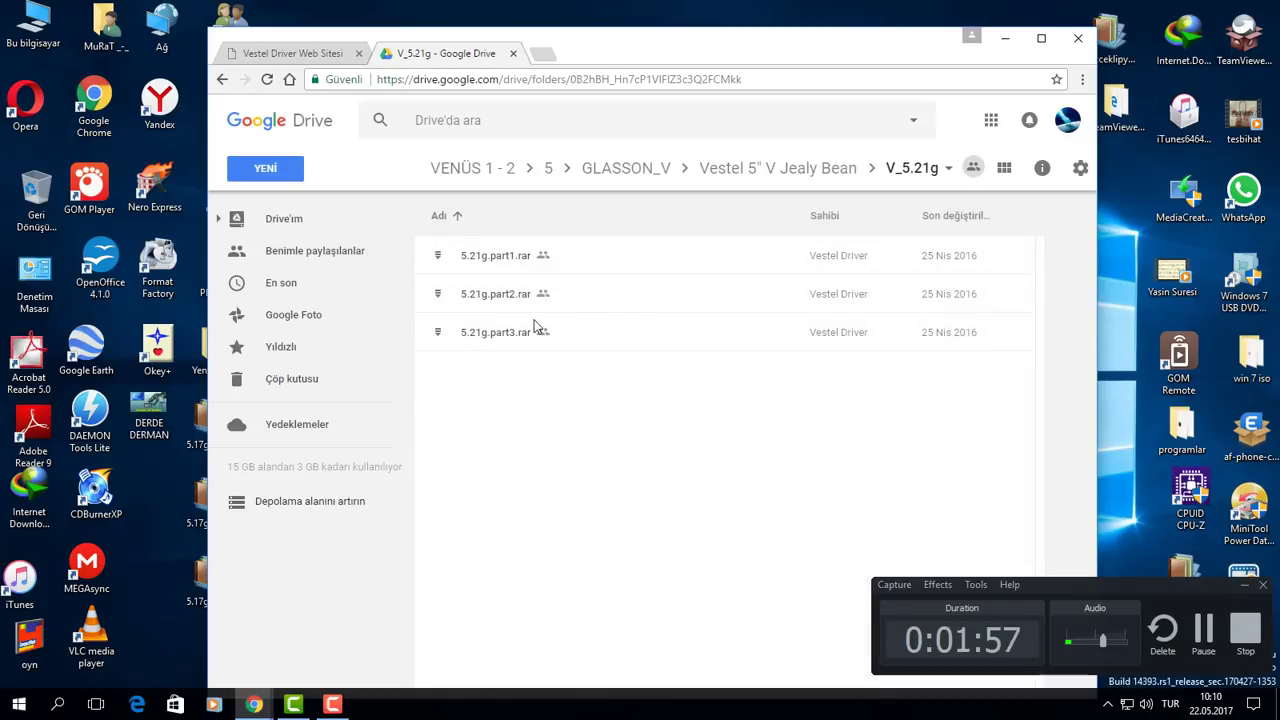
pyautogui.click(223, 80)
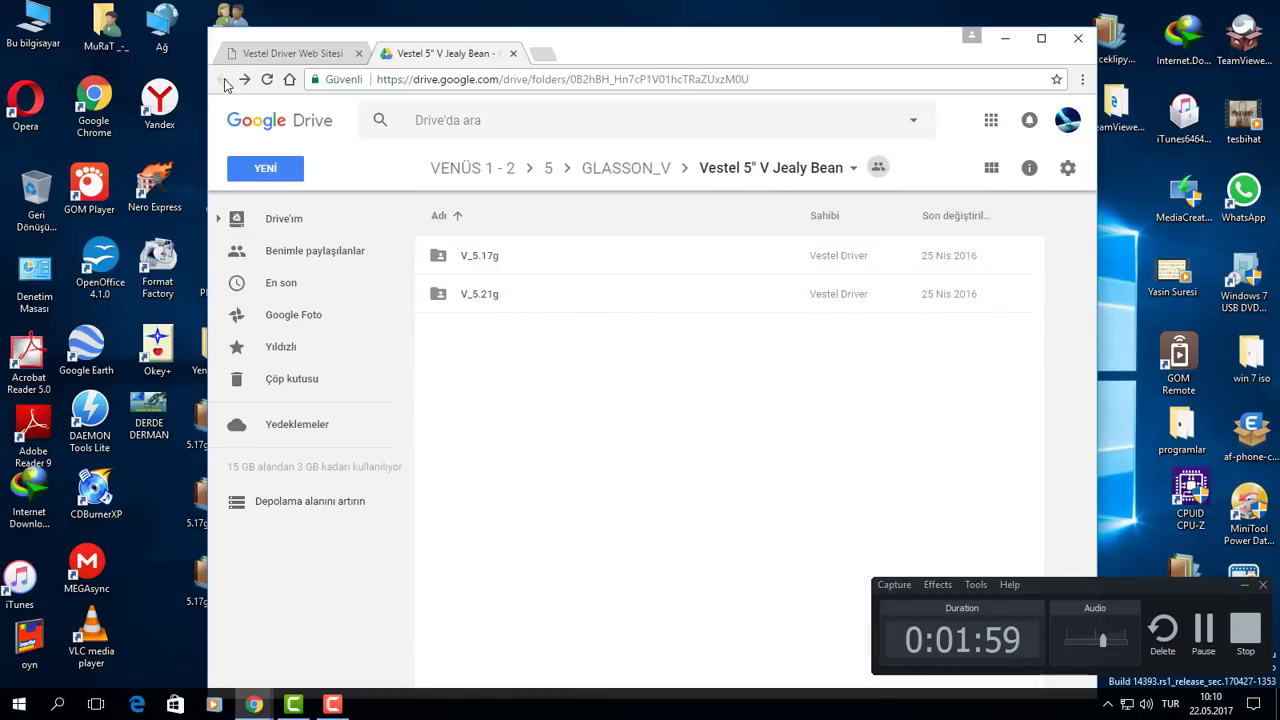
pyautogui.doubleClick(498, 266)
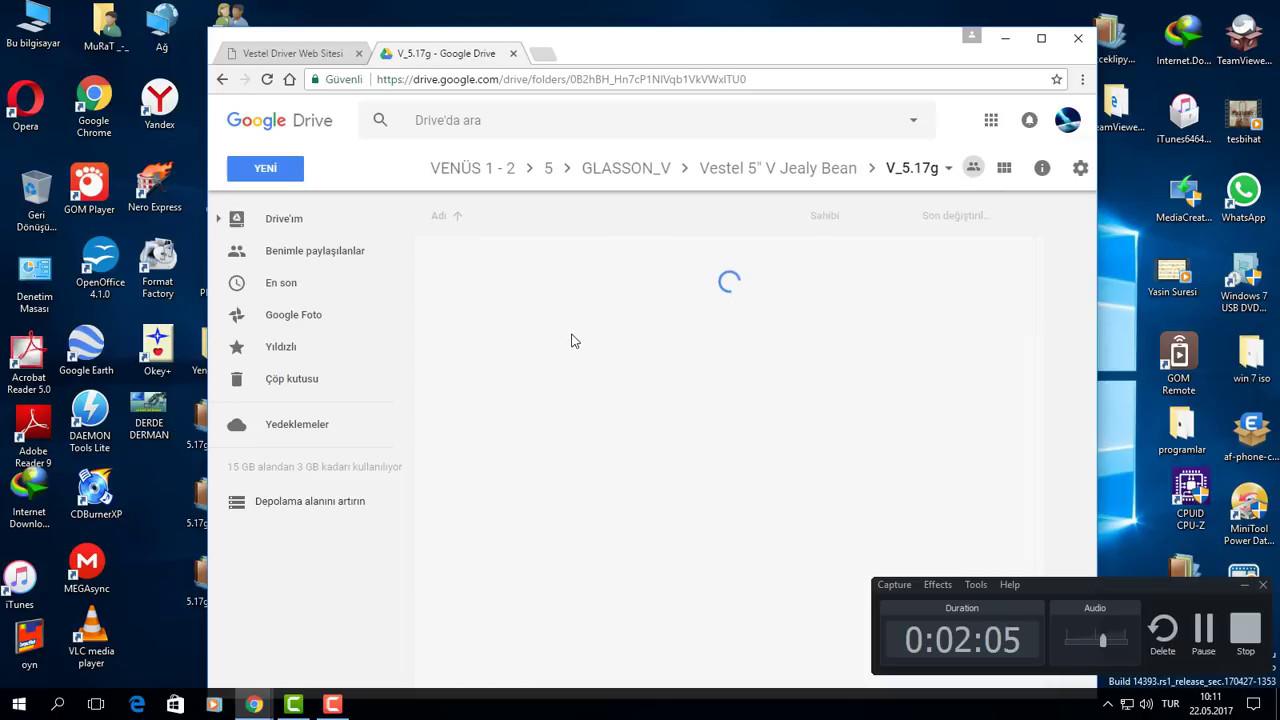
# Start downloading 5.17g.part1.rar without a virus scan and cancel the running download.
pyautogui.doubleClick(527, 262)
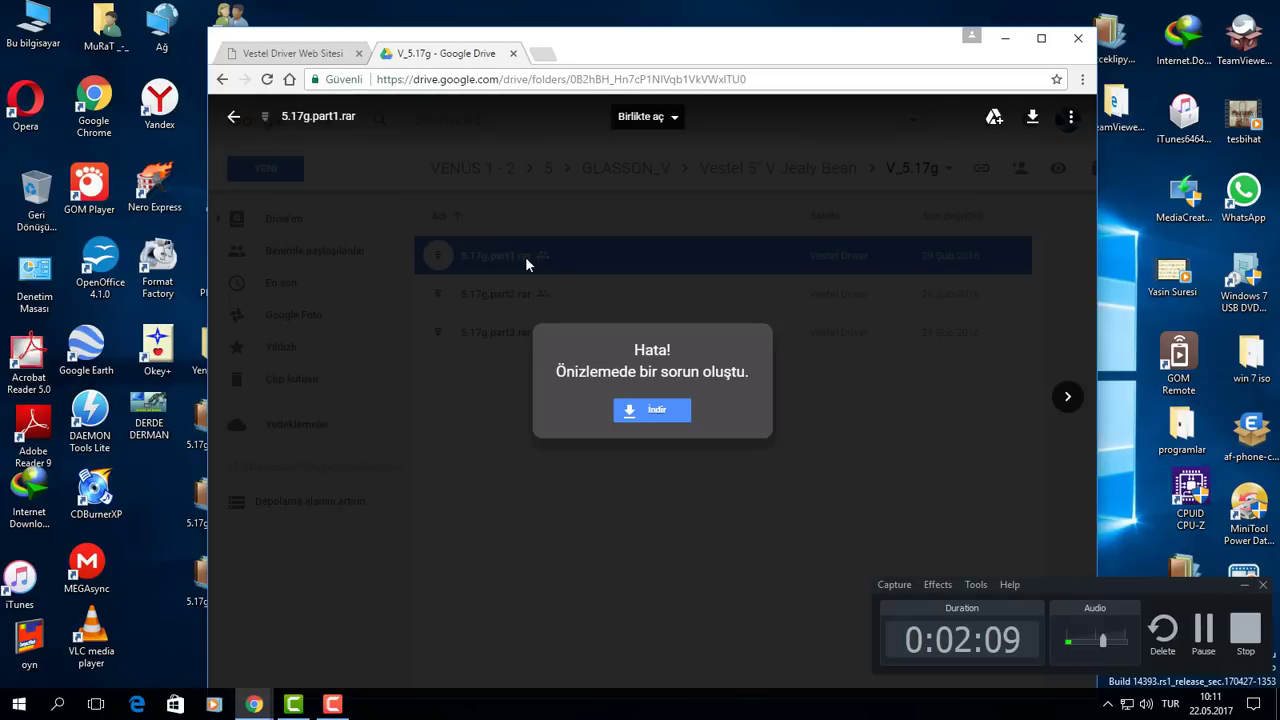
pyautogui.click(642, 419)
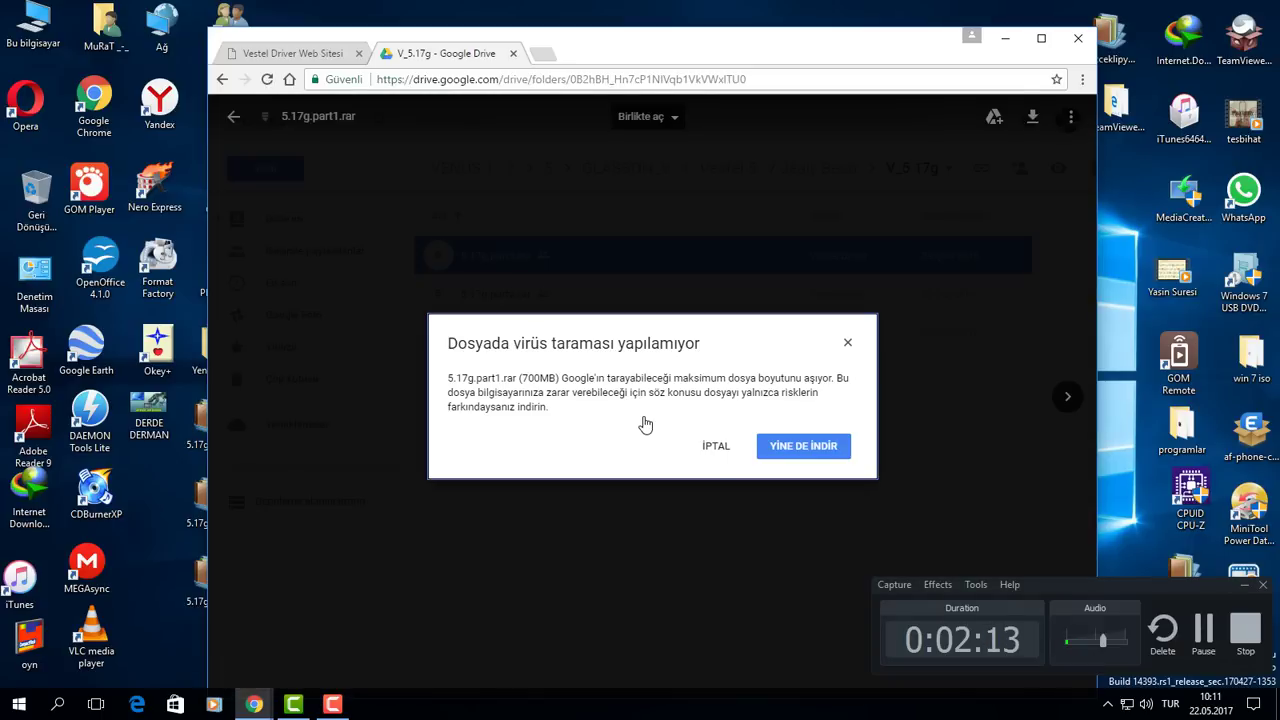
pyautogui.click(778, 452)
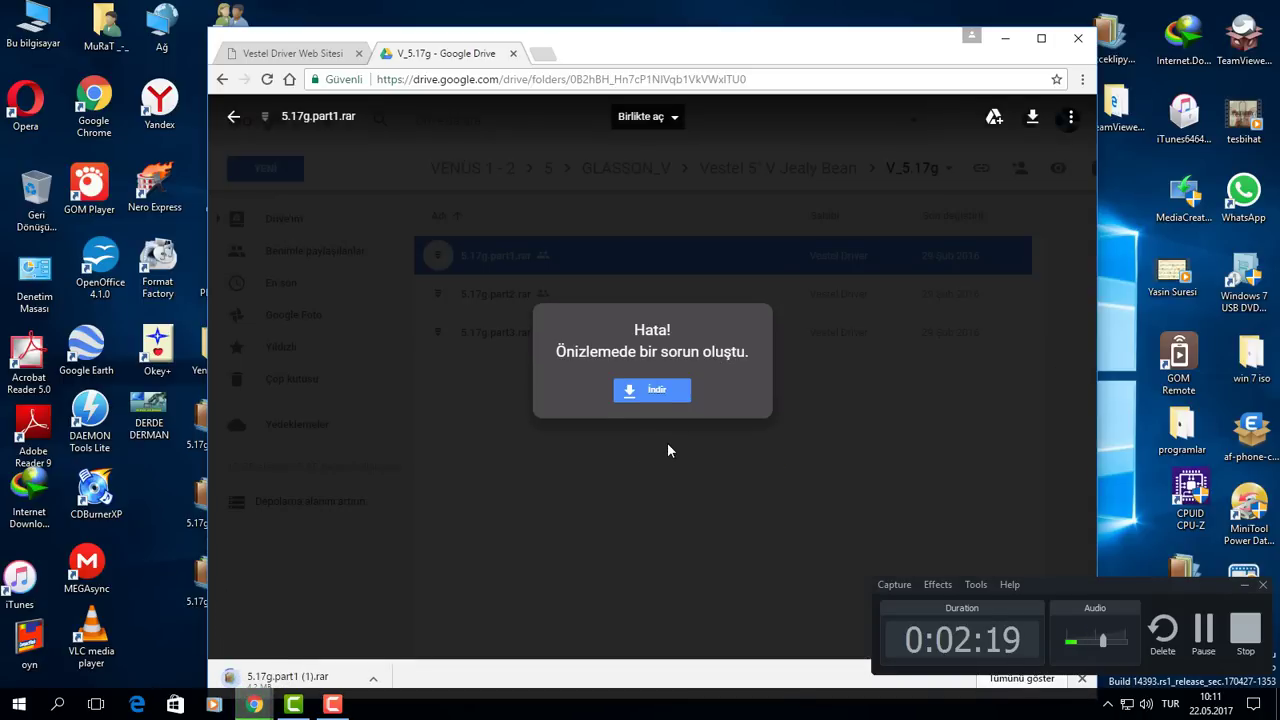
pyautogui.rightClick(295, 680)
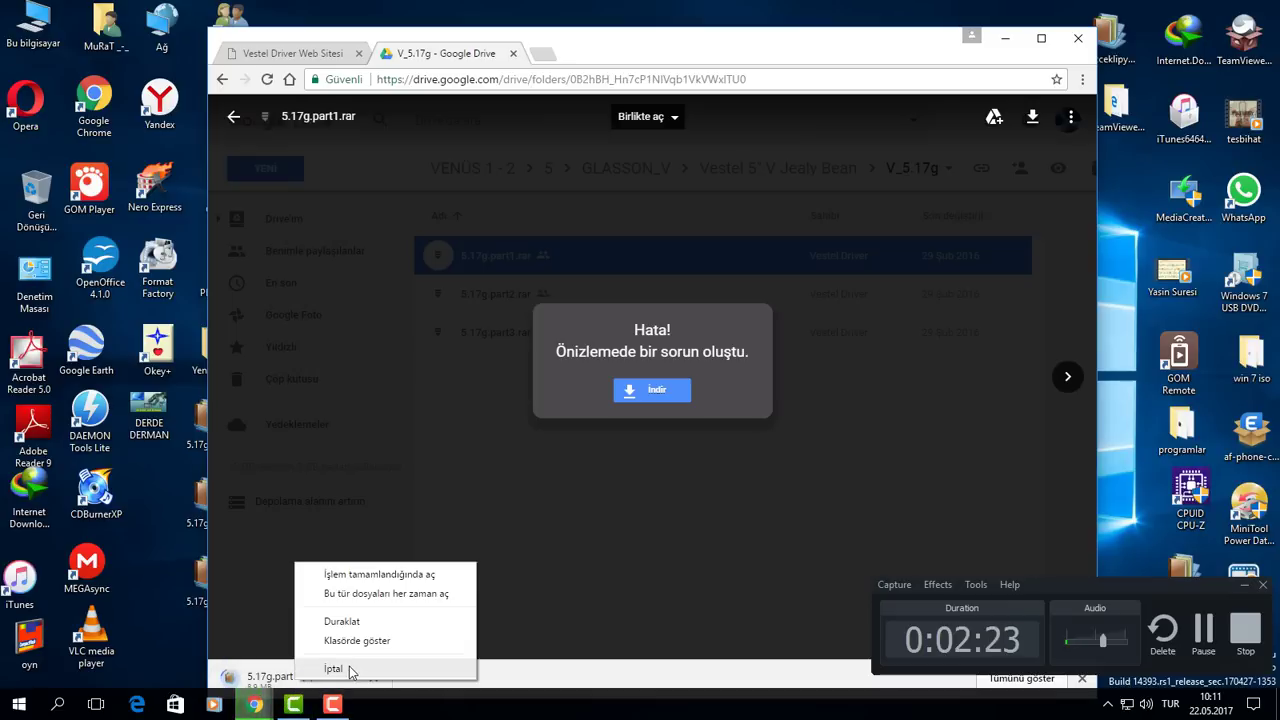
pyautogui.click(333, 668)
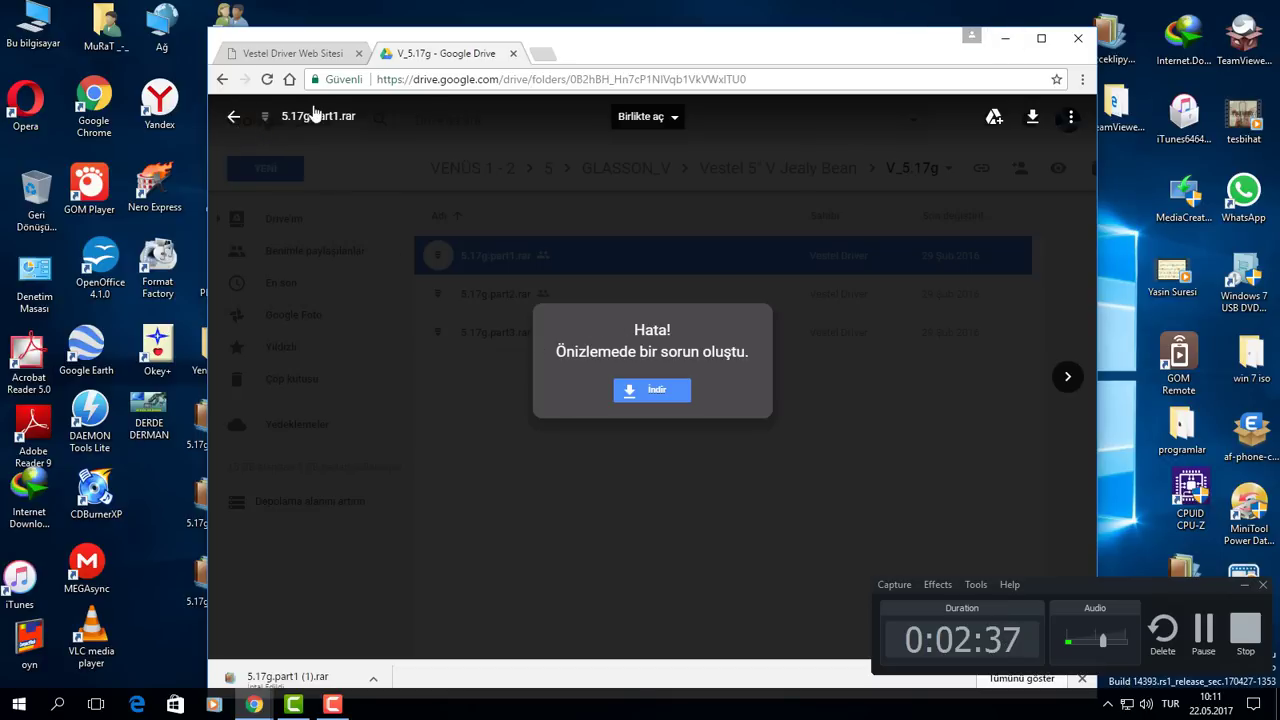
# Close the Drive folder, return to the Vestel phones page and open the download folder for the software loading program.
pyautogui.click(513, 53)
pyautogui.scroll(4, 440, 200)
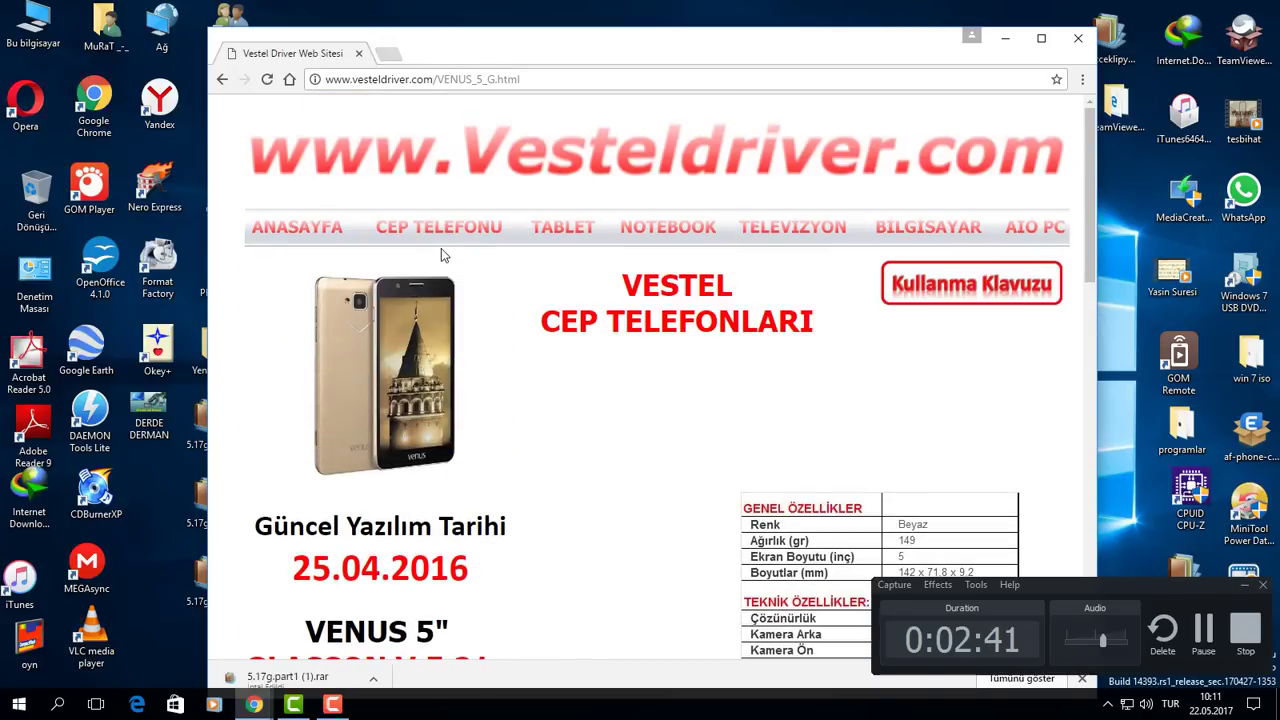
pyautogui.click(225, 80)
pyautogui.click(227, 80)
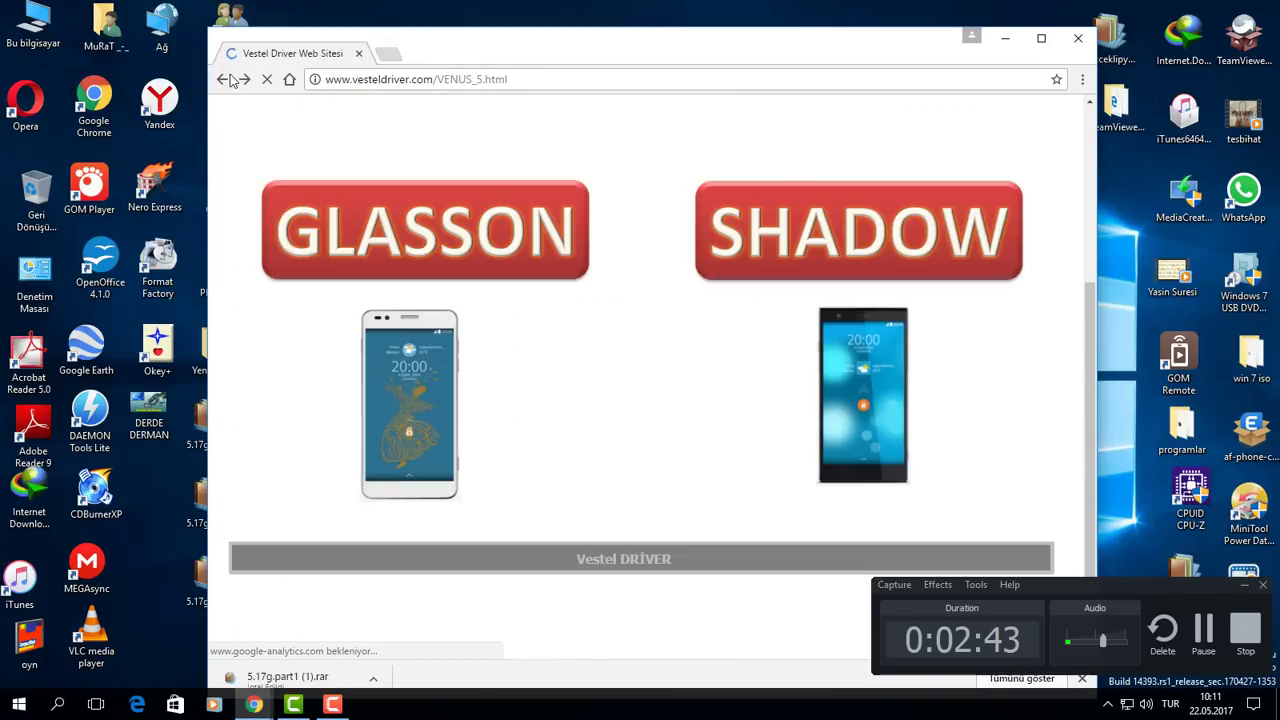
pyautogui.scroll(-15, 733, 327)
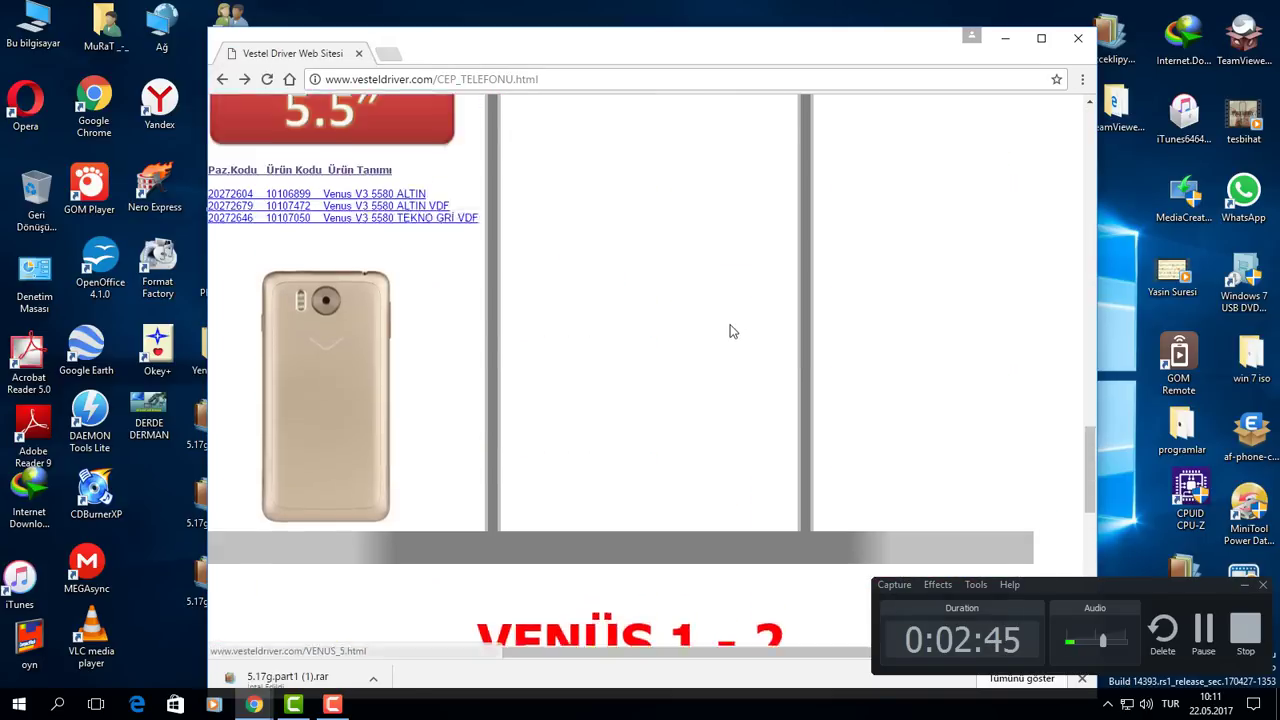
pyautogui.scroll(15, 576, 238)
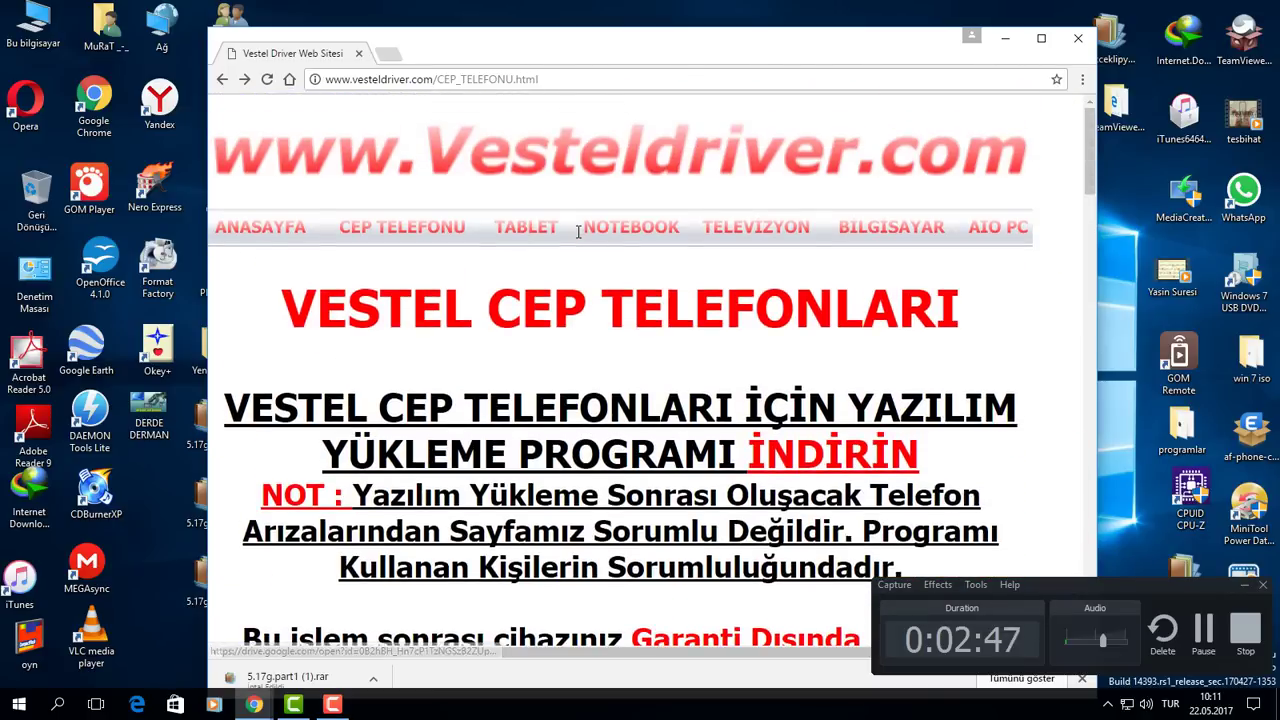
pyautogui.scroll(-1, 700, 290)
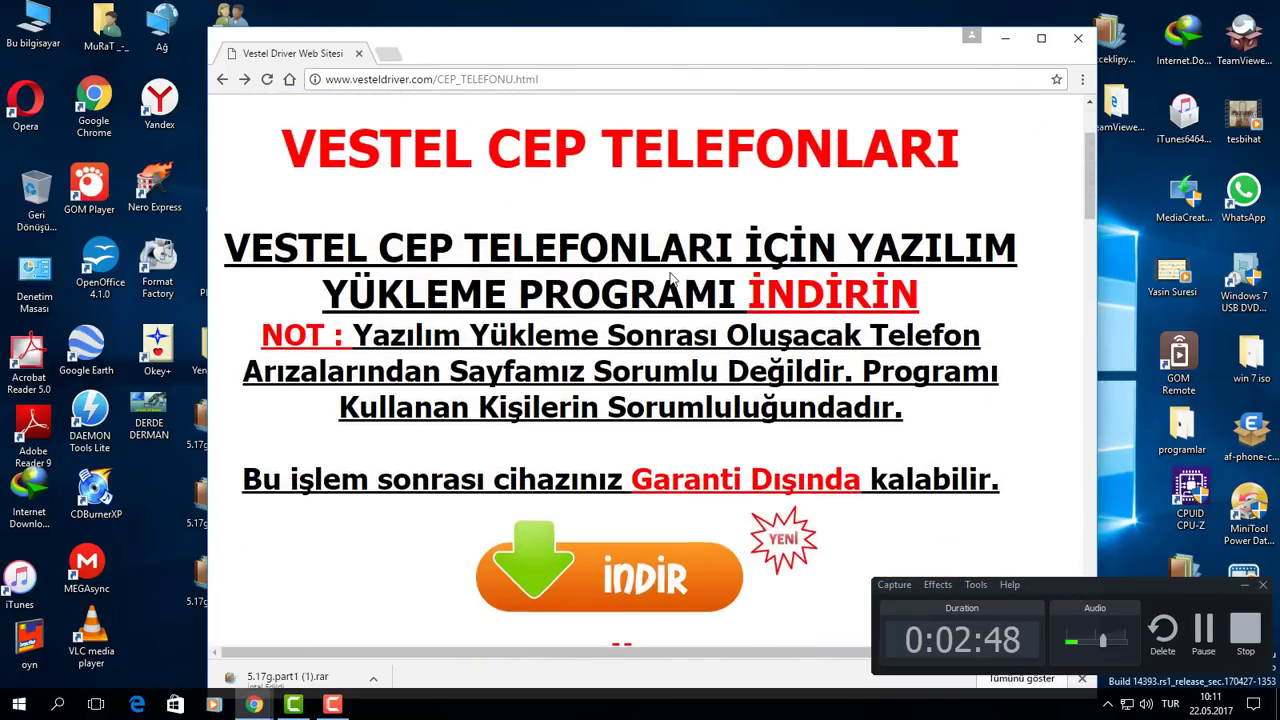
pyautogui.click(831, 311)
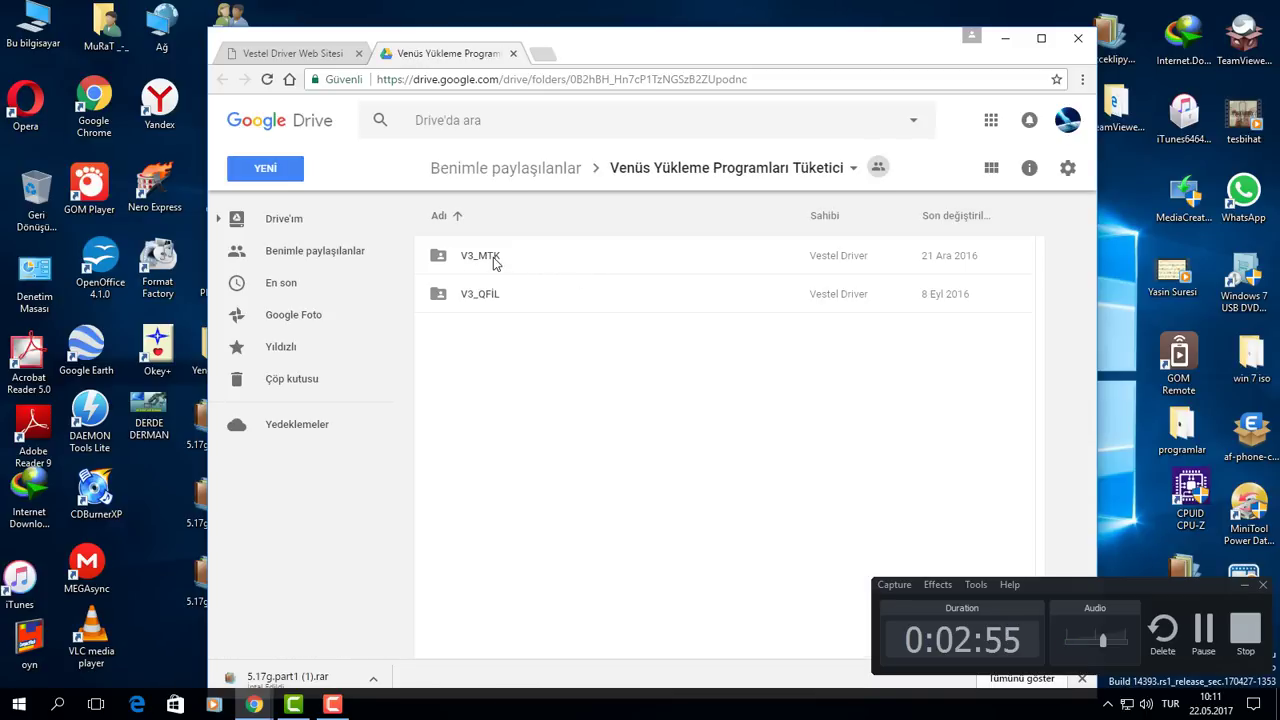
# Open the V3_MTK folder and select the V3 5020 YAZILIM YÜKLEME TALİMATI.pdf guide.
pyautogui.click(493, 262)
pyautogui.doubleClick(493, 258)
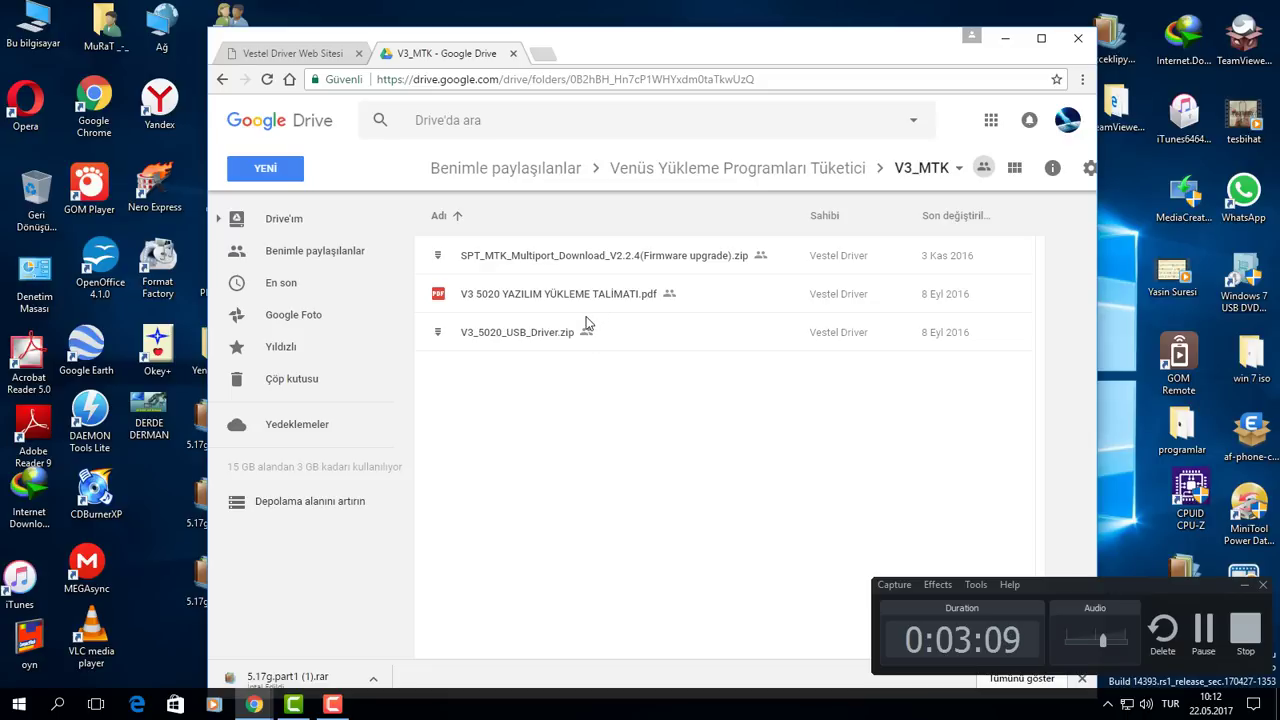
pyautogui.click(587, 304)
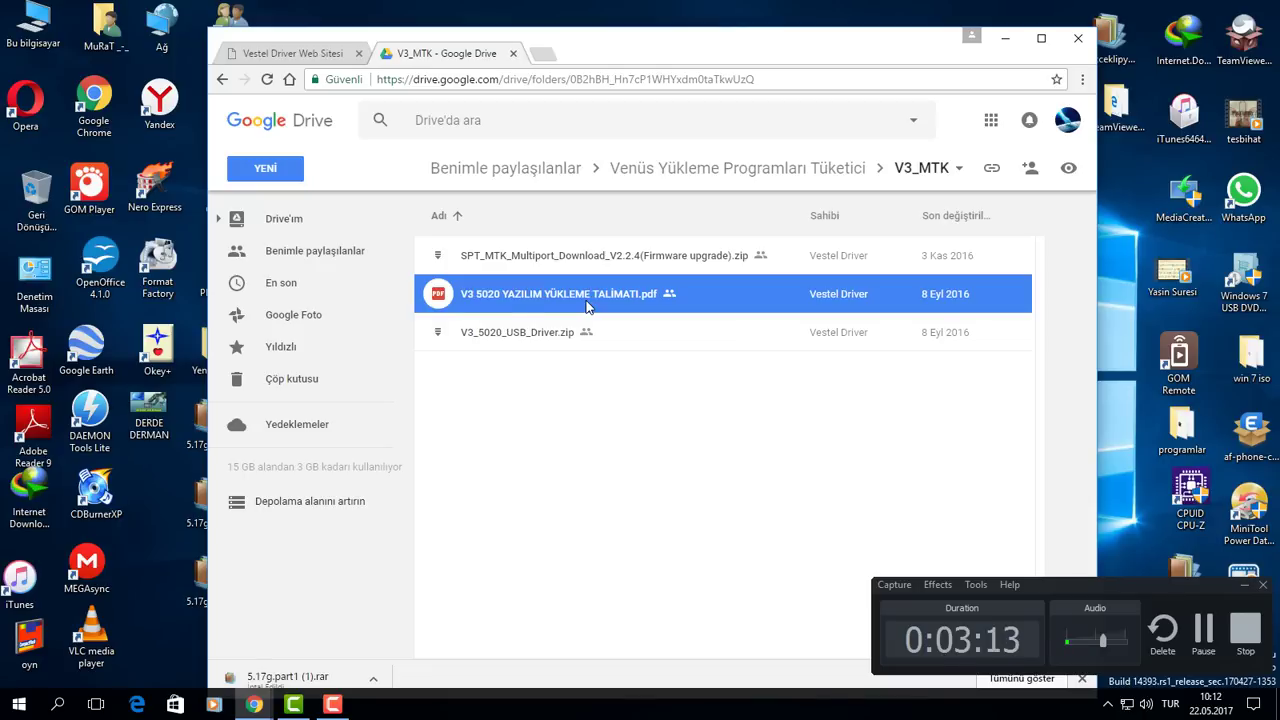
# Preview V3_5020_USB_Driver.zip, look inside its zz_USB_Driver2 folder at the driver installer contents, and close the preview.
pyautogui.doubleClick(555, 334)
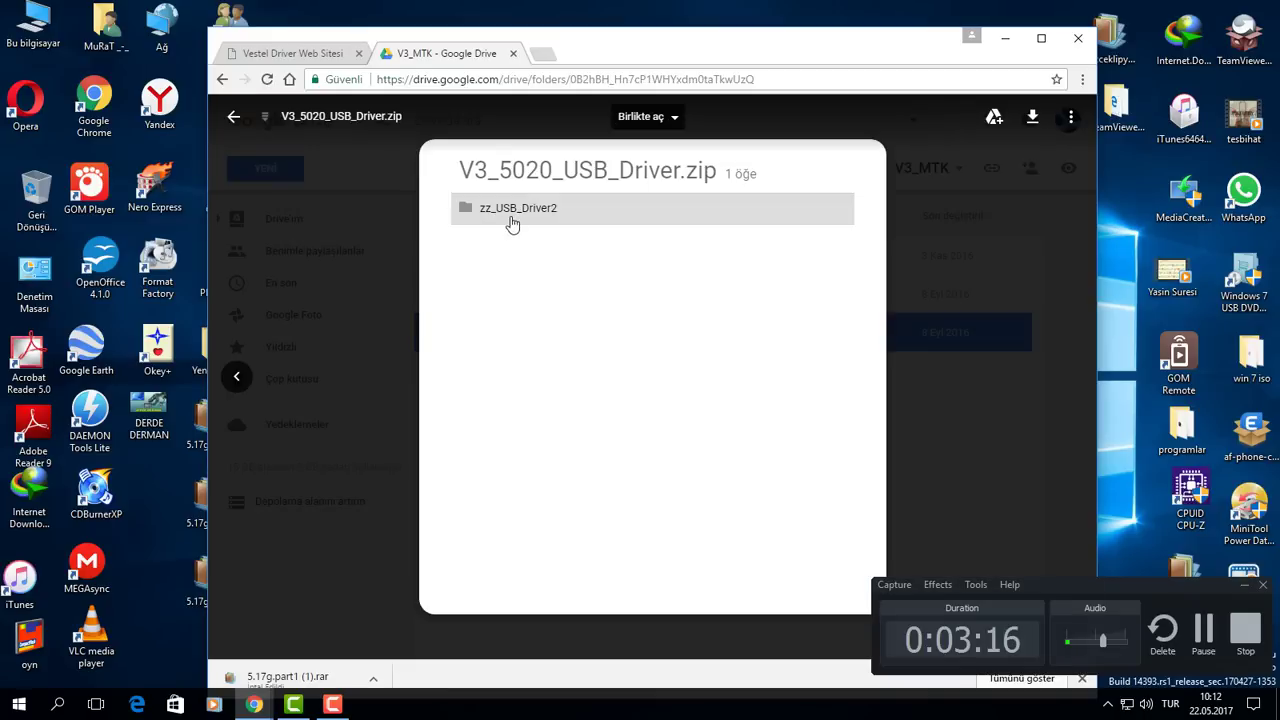
pyautogui.click(992, 296)
pyautogui.doubleClick(545, 340)
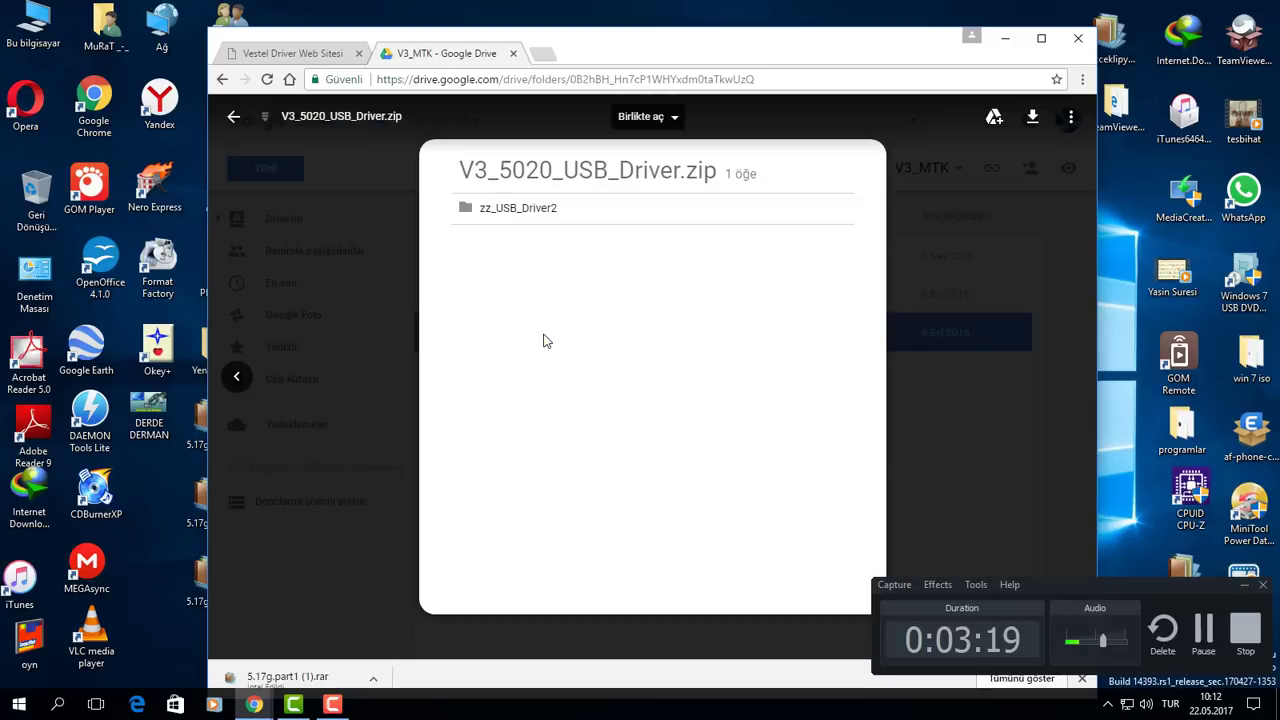
pyautogui.click(535, 212)
pyautogui.click(535, 212)
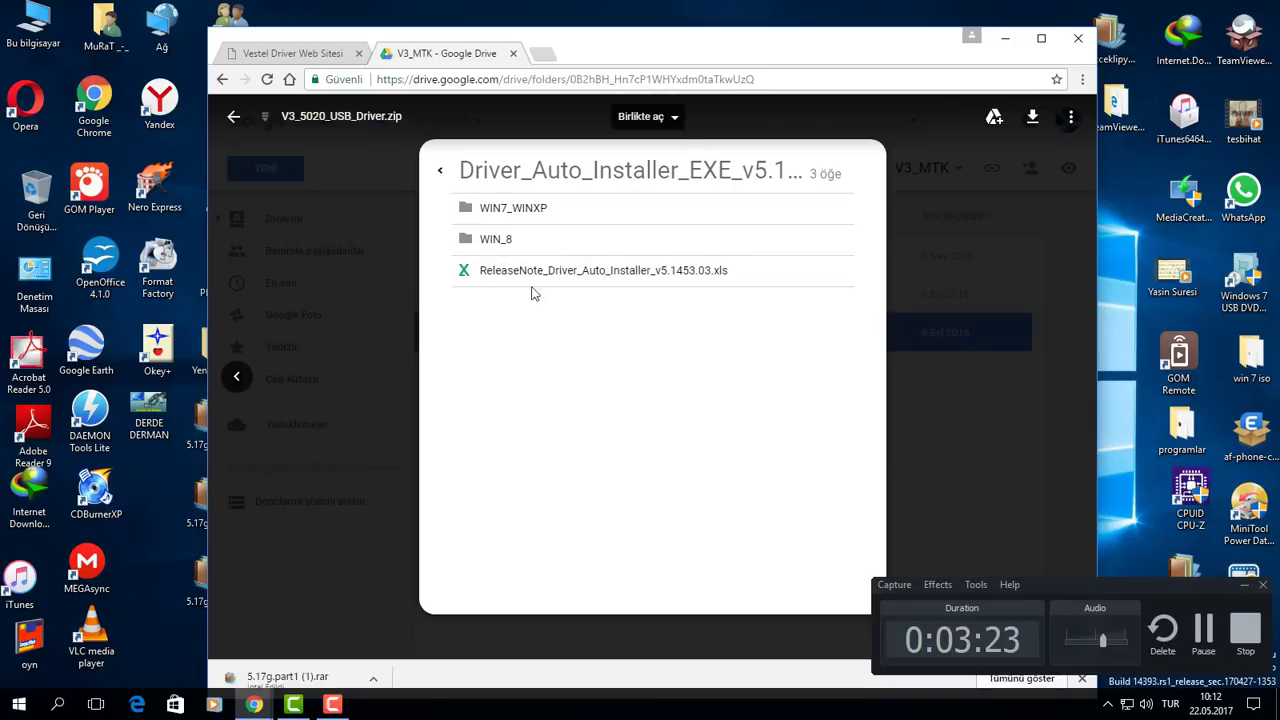
pyautogui.click(973, 404)
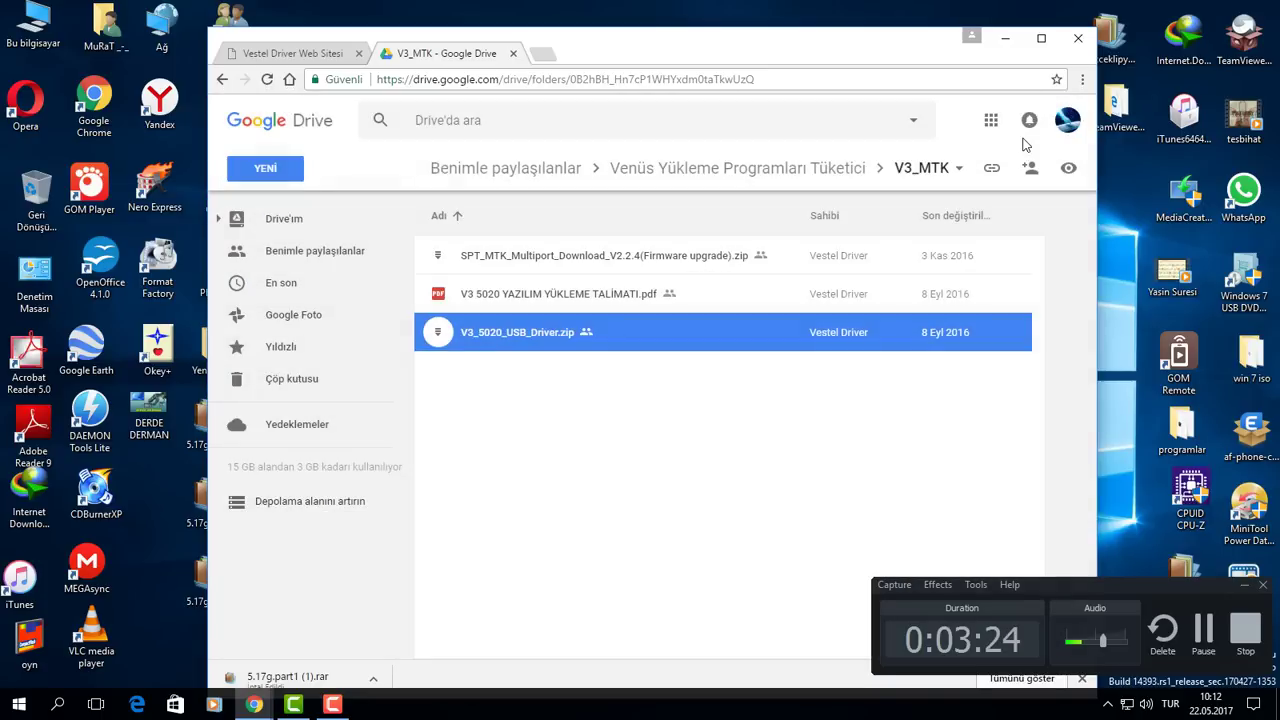
# Start downloading V3_5020_USB_Driver.zip from its preview, close the preview and cancel the running download.
pyautogui.doubleClick(543, 336)
pyautogui.click(1035, 120)
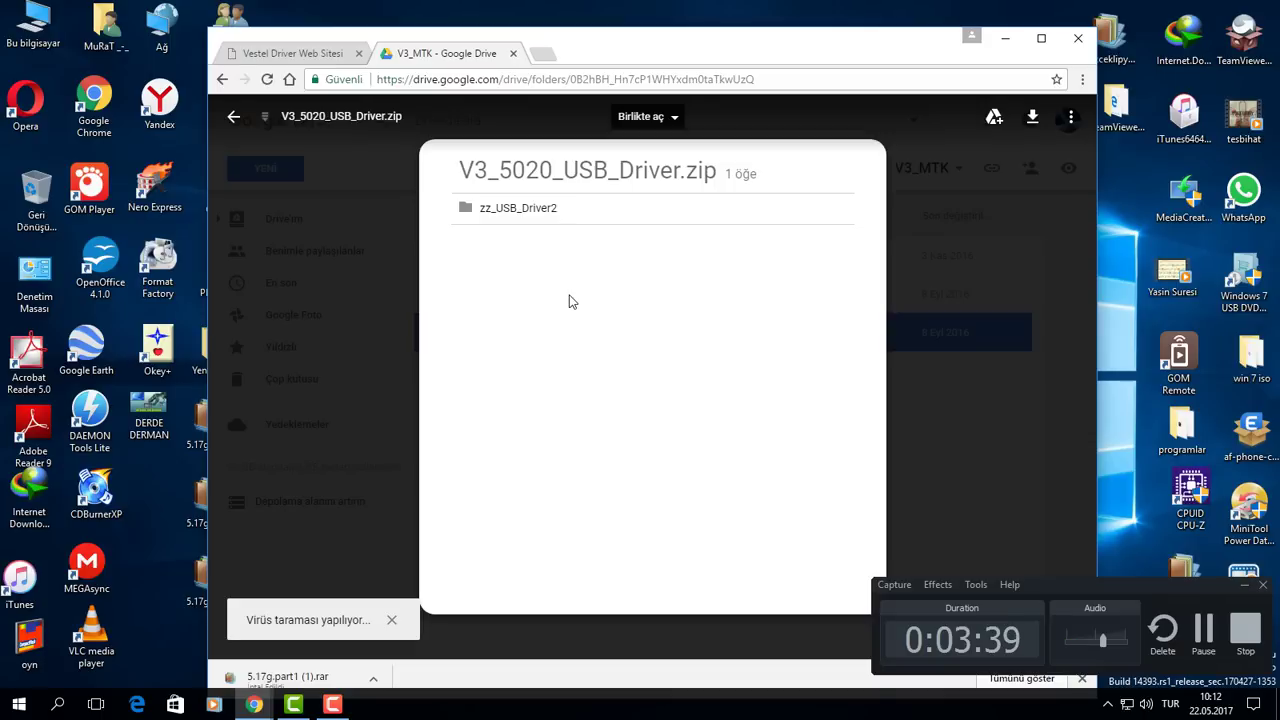
pyautogui.click(391, 620)
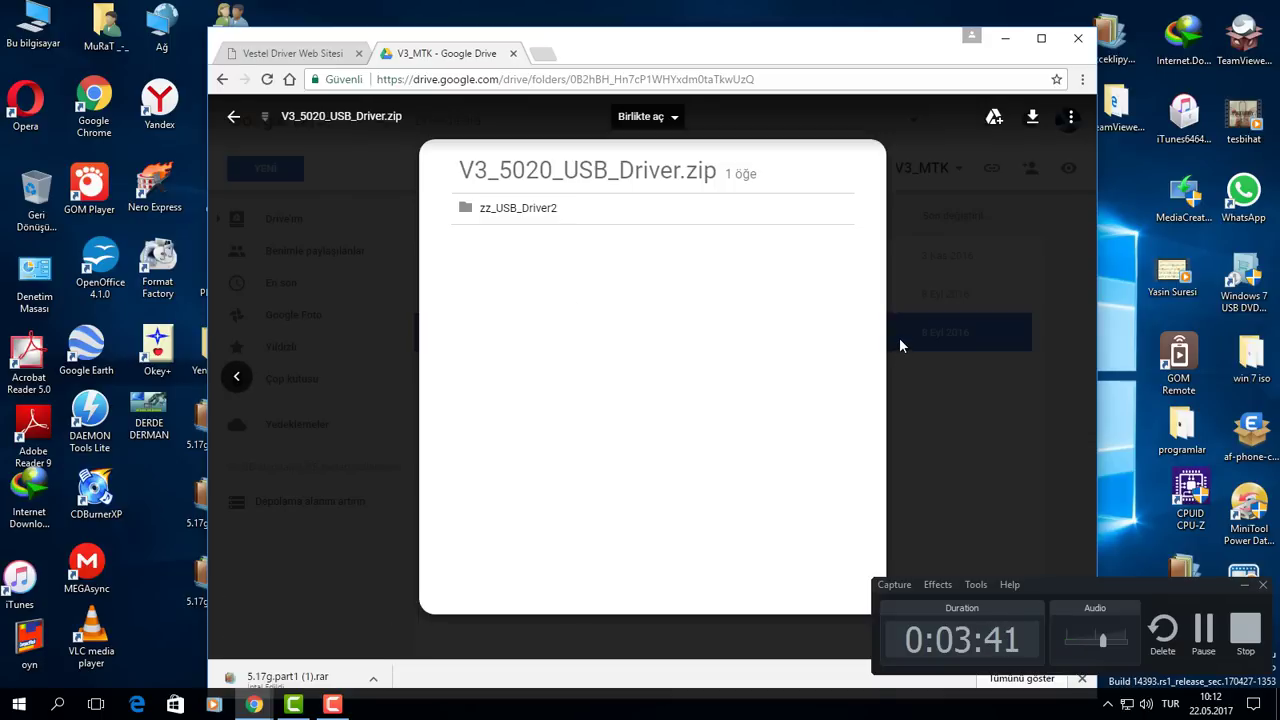
pyautogui.click(963, 268)
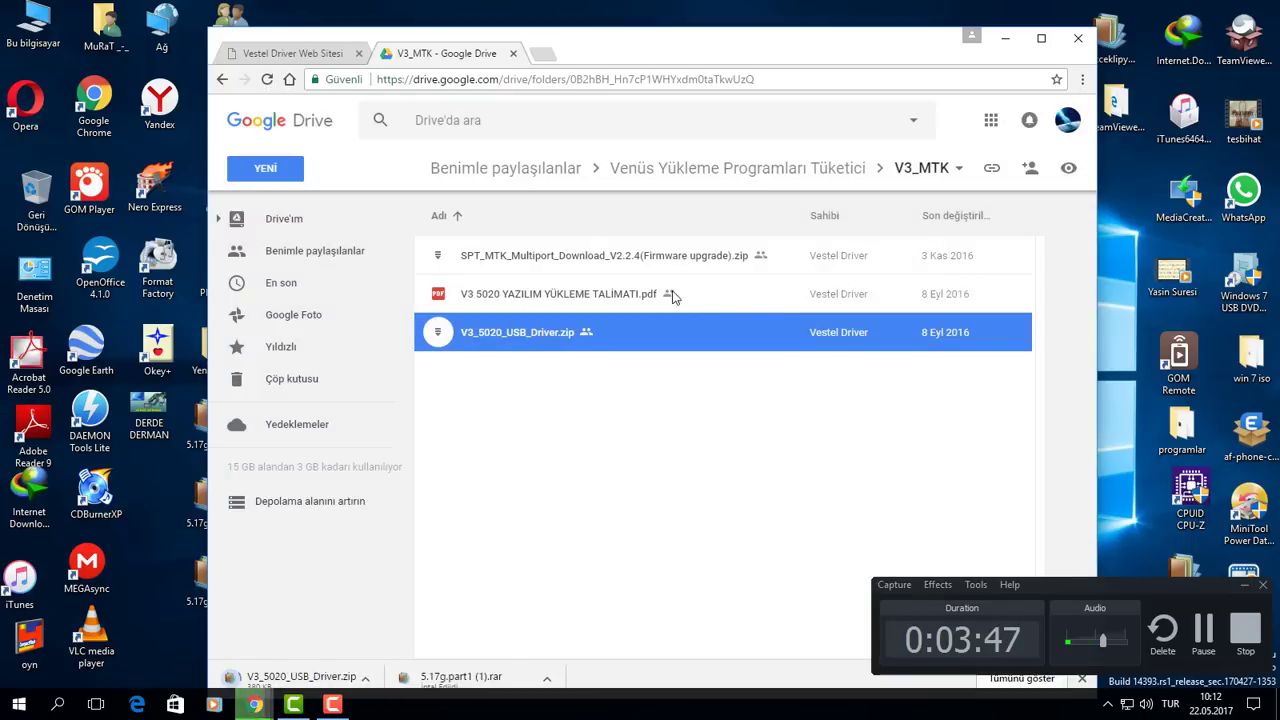
pyautogui.rightClick(306, 683)
pyautogui.click(330, 648)
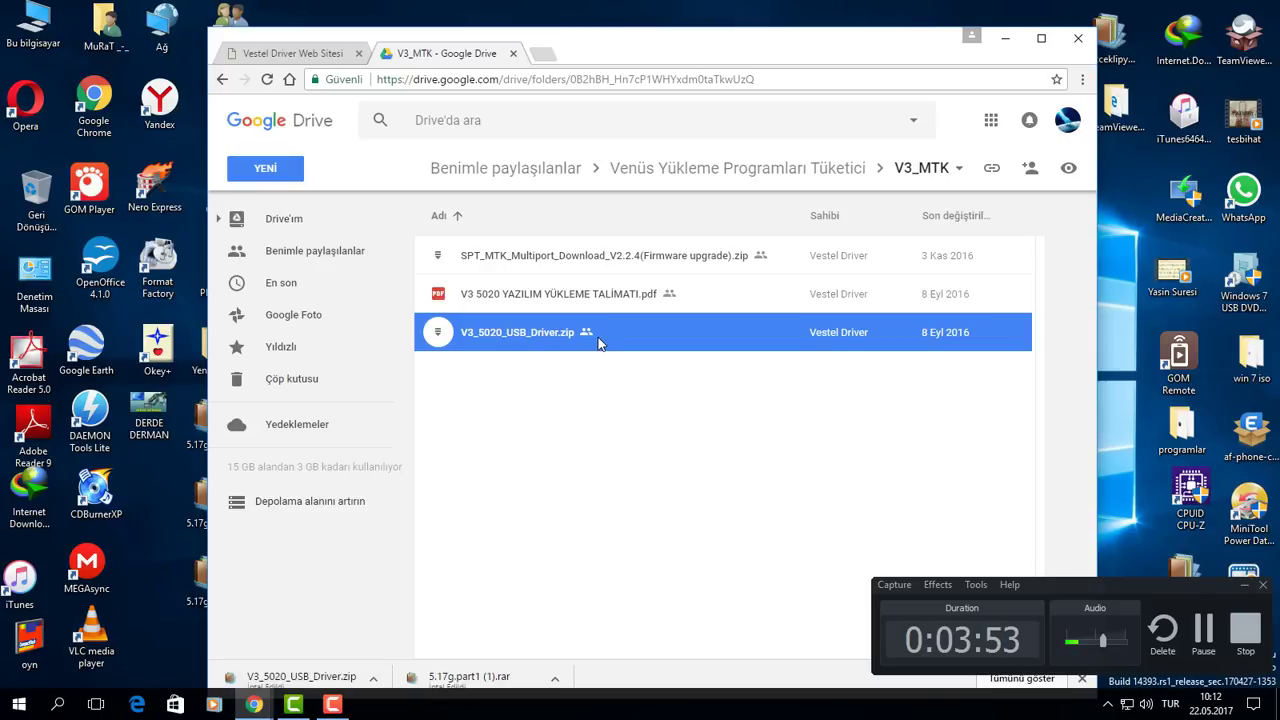
# Preview the contents of SPT_MTK_Multiport_Download_V2.2.4(Firmware upgrade).zip and return to the file list.
pyautogui.click(596, 258)
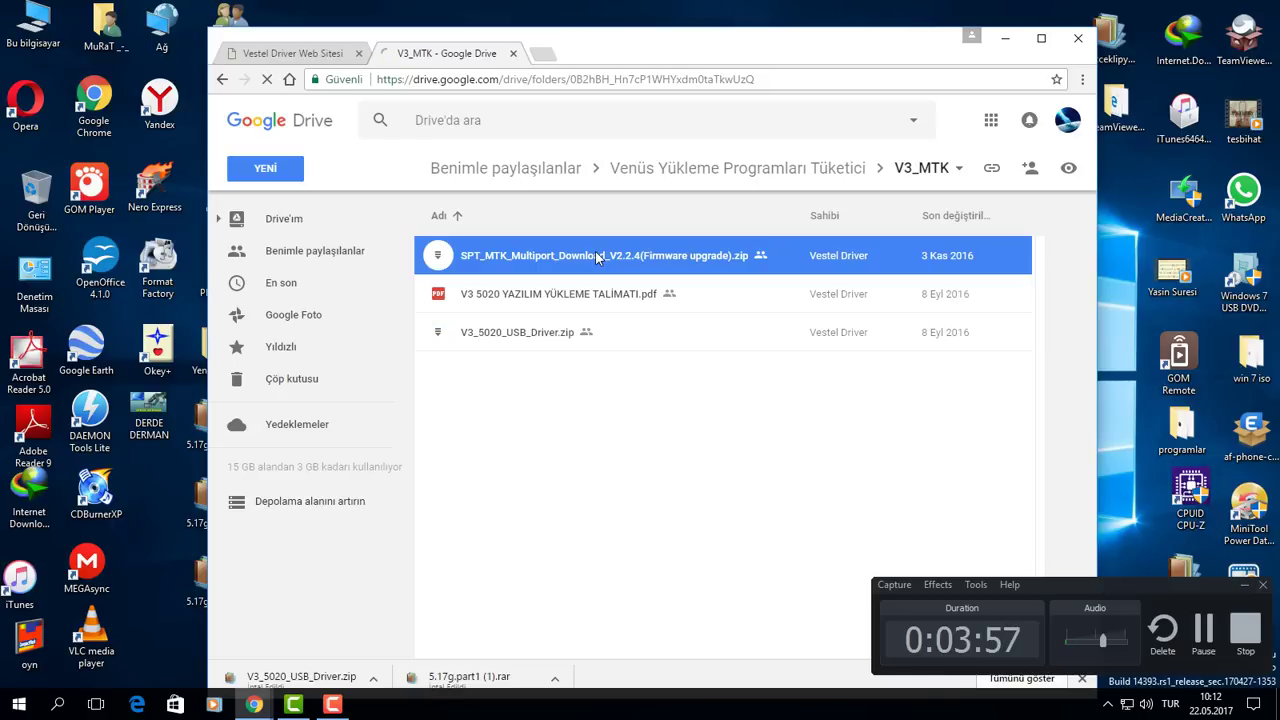
pyautogui.doubleClick(518, 260)
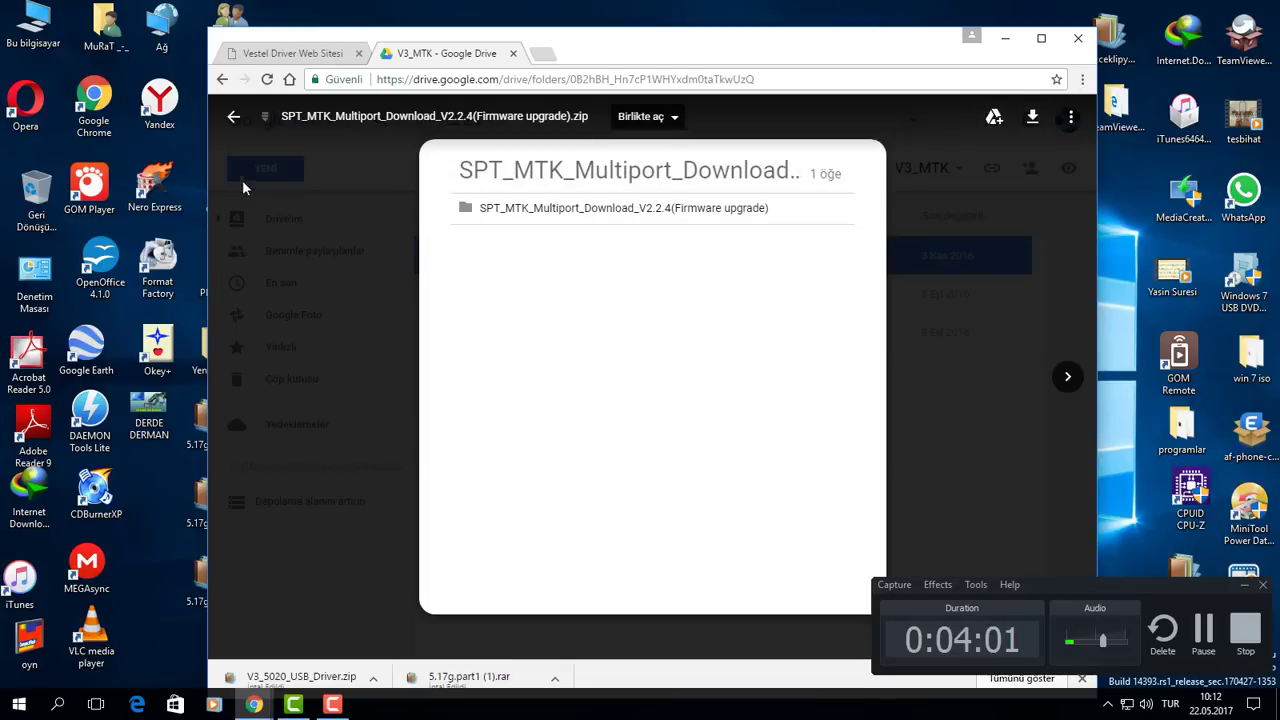
pyautogui.click(233, 118)
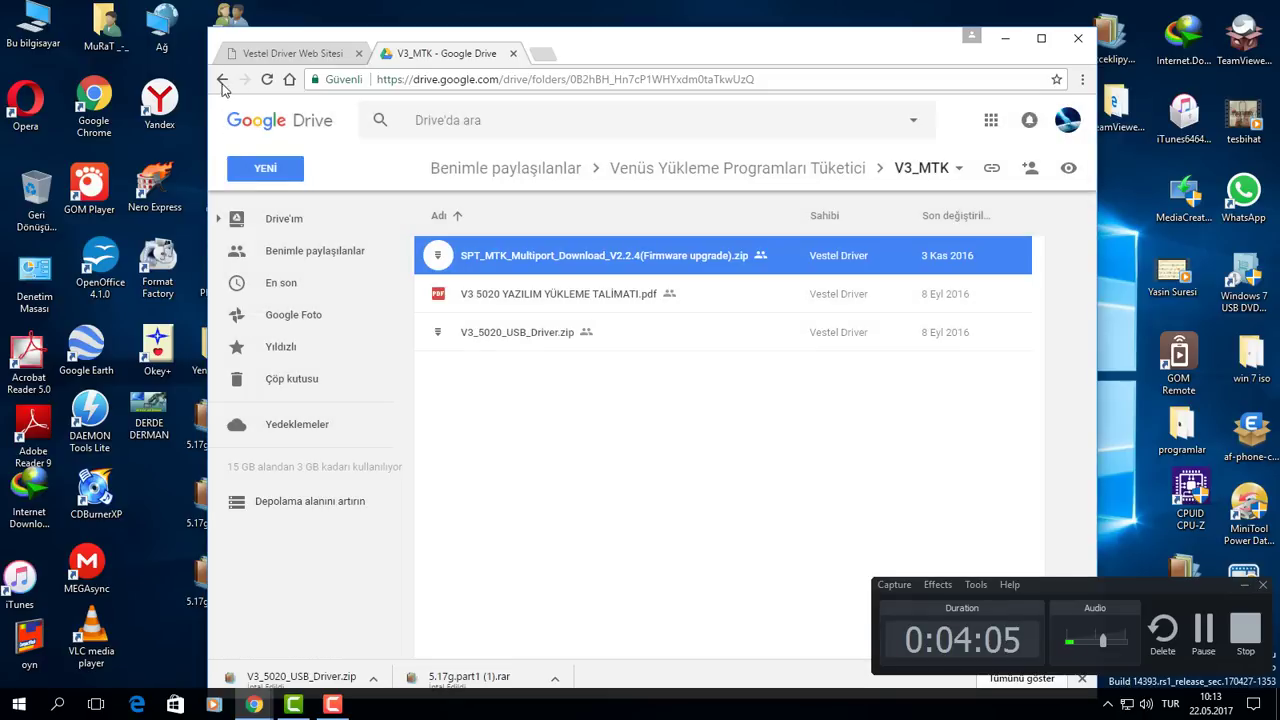
# Return to the Venüs Yükleme Programları Tüketici folder and open its V3_QFİL subfolder.
pyautogui.click(223, 87)
pyautogui.click(477, 295)
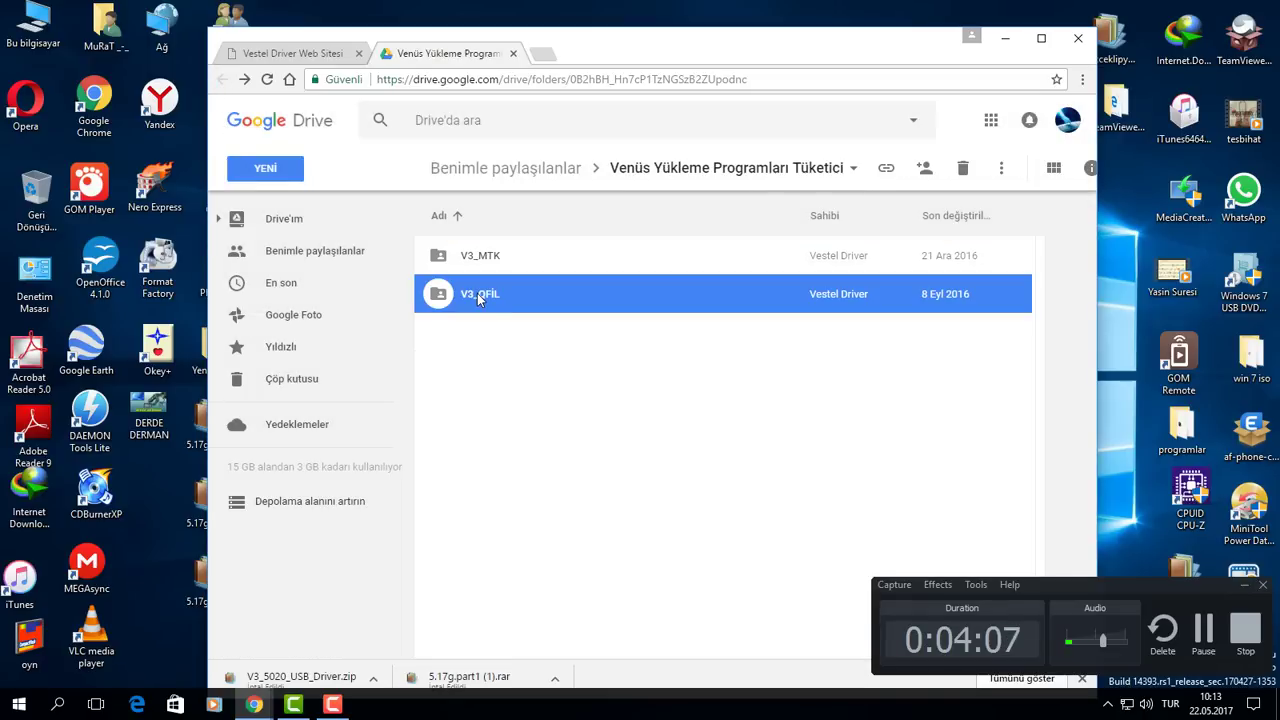
pyautogui.doubleClick(477, 293)
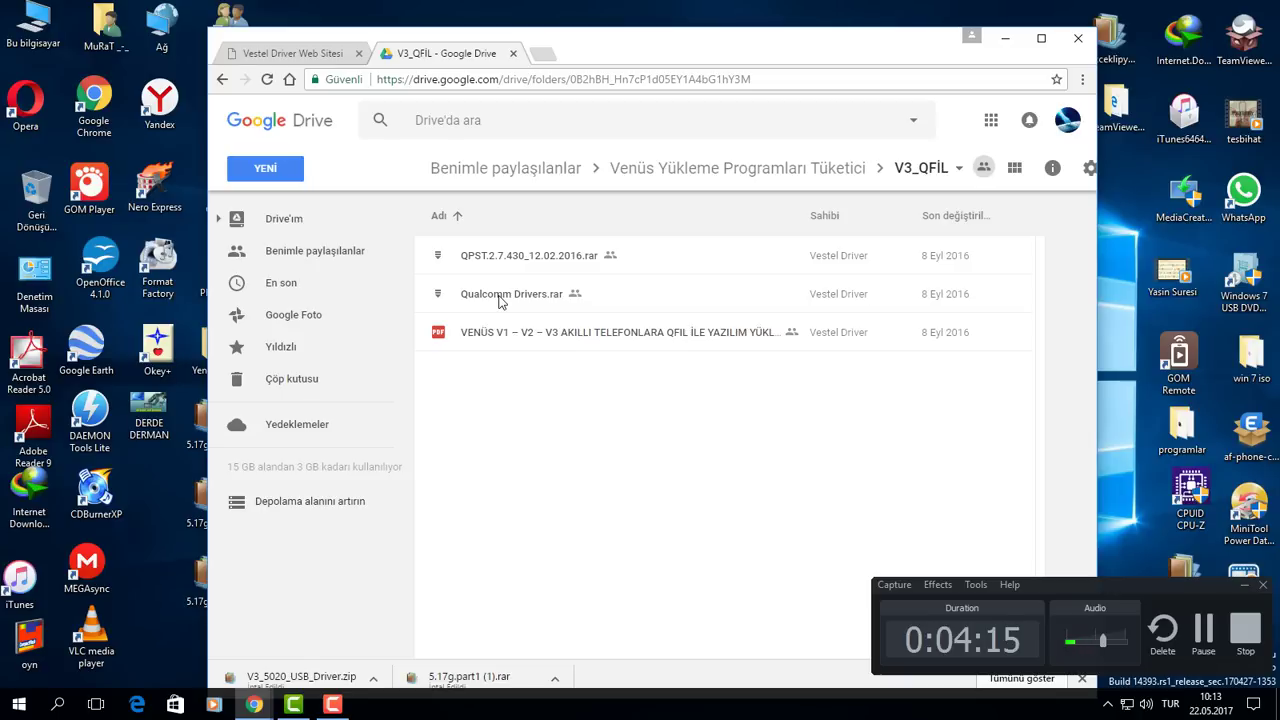
# Look through the computer's full list of installed programs and return to the V3_QFİL folder.
pyautogui.click(18, 704)
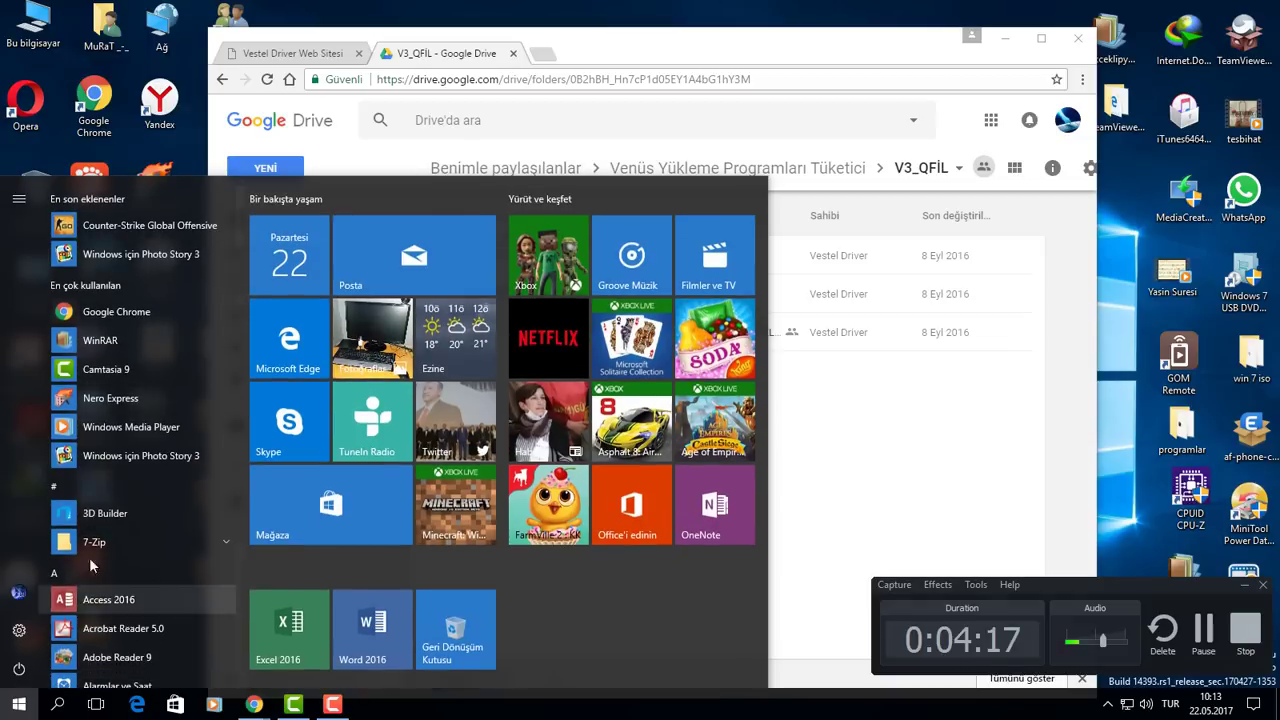
pyautogui.scroll(-3, 209, 357)
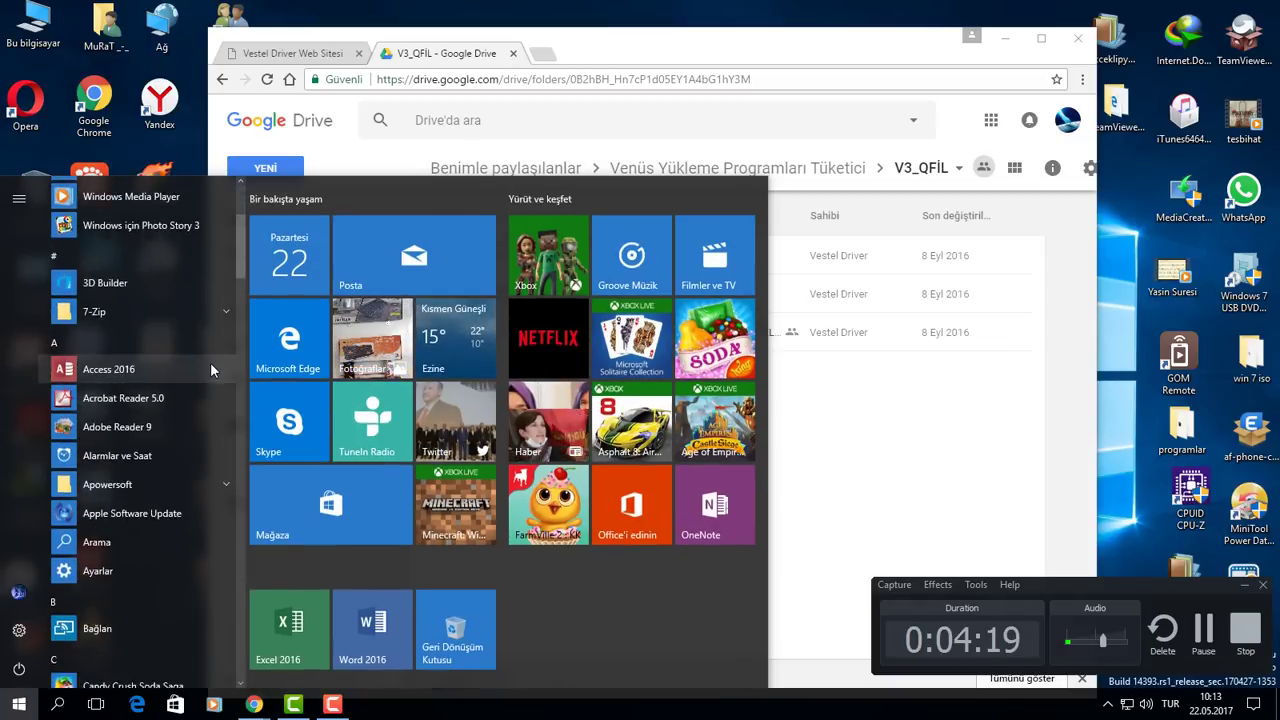
pyautogui.scroll(-10, 210, 366)
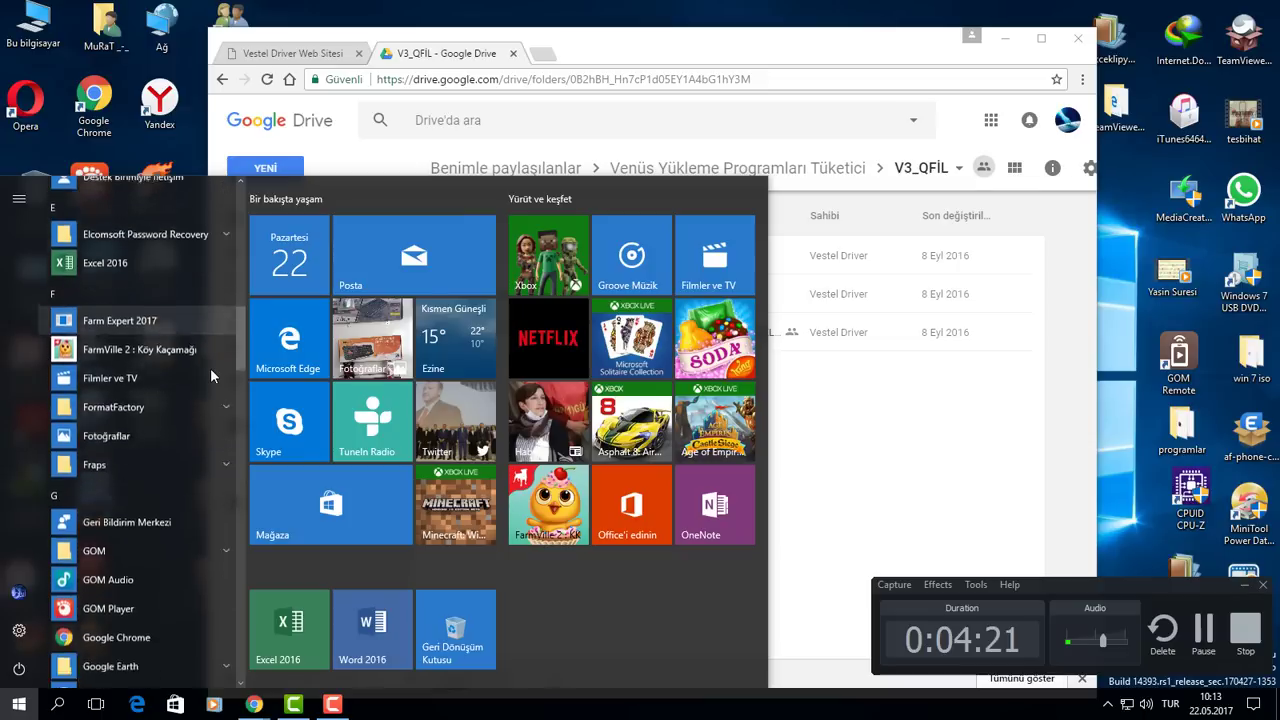
pyautogui.scroll(-10, 210, 370)
pyautogui.scroll(-8, 210, 374)
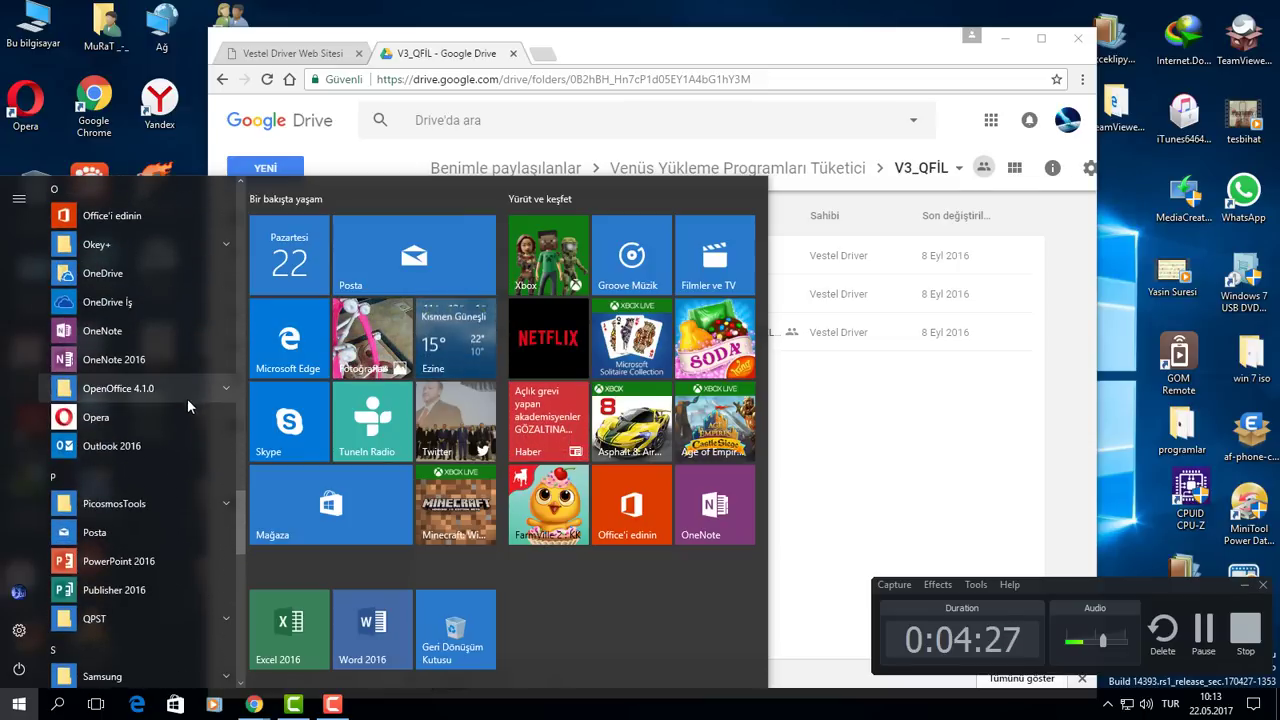
pyautogui.scroll(-8, 188, 397)
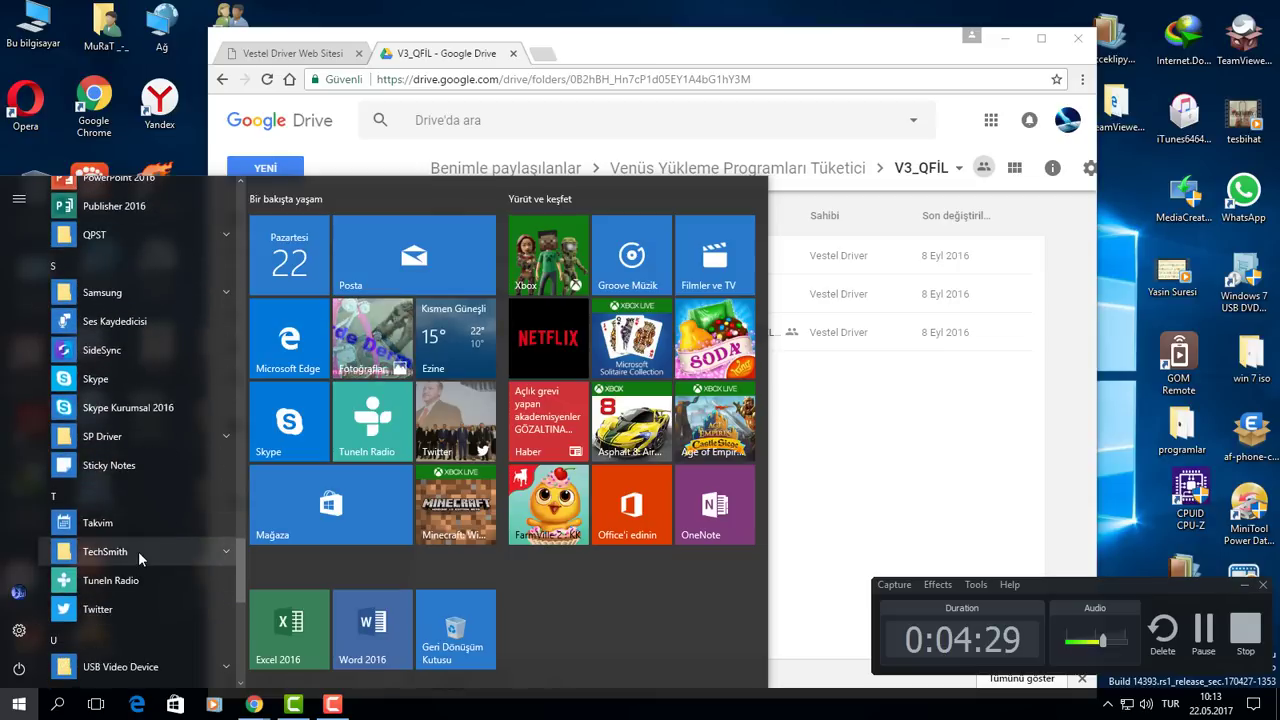
pyautogui.scroll(-8, 138, 550)
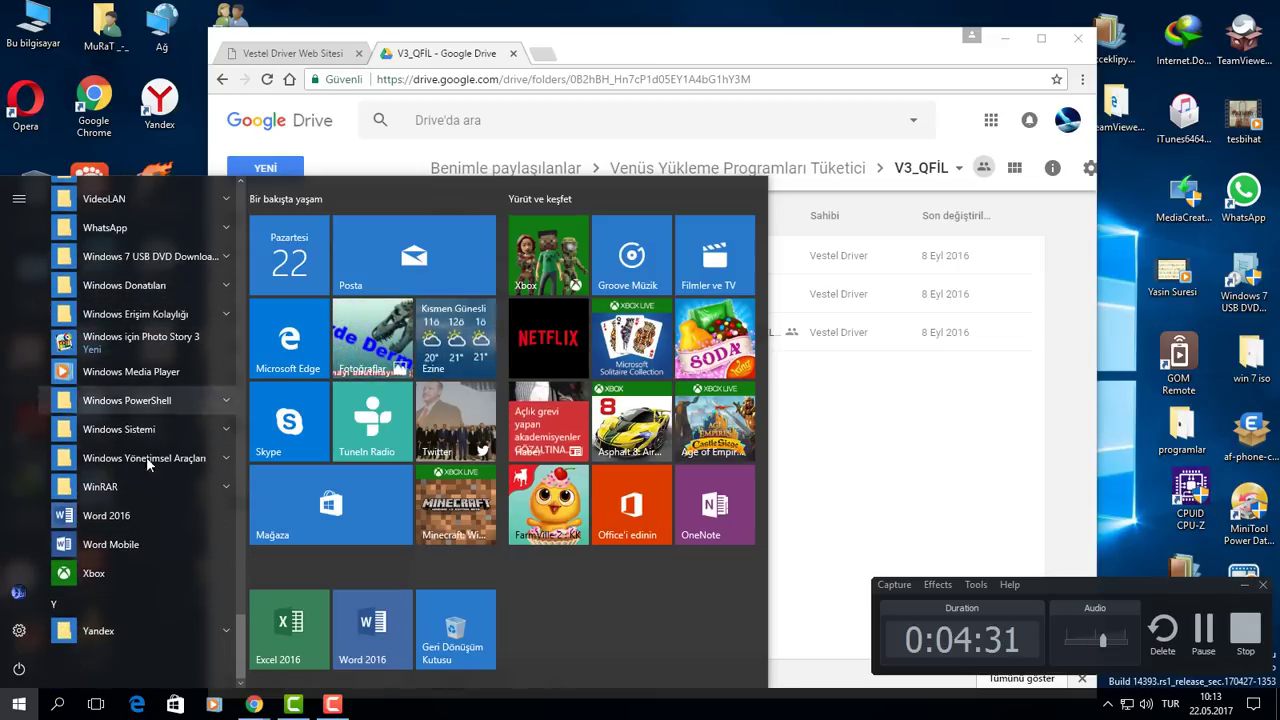
pyautogui.click(1010, 438)
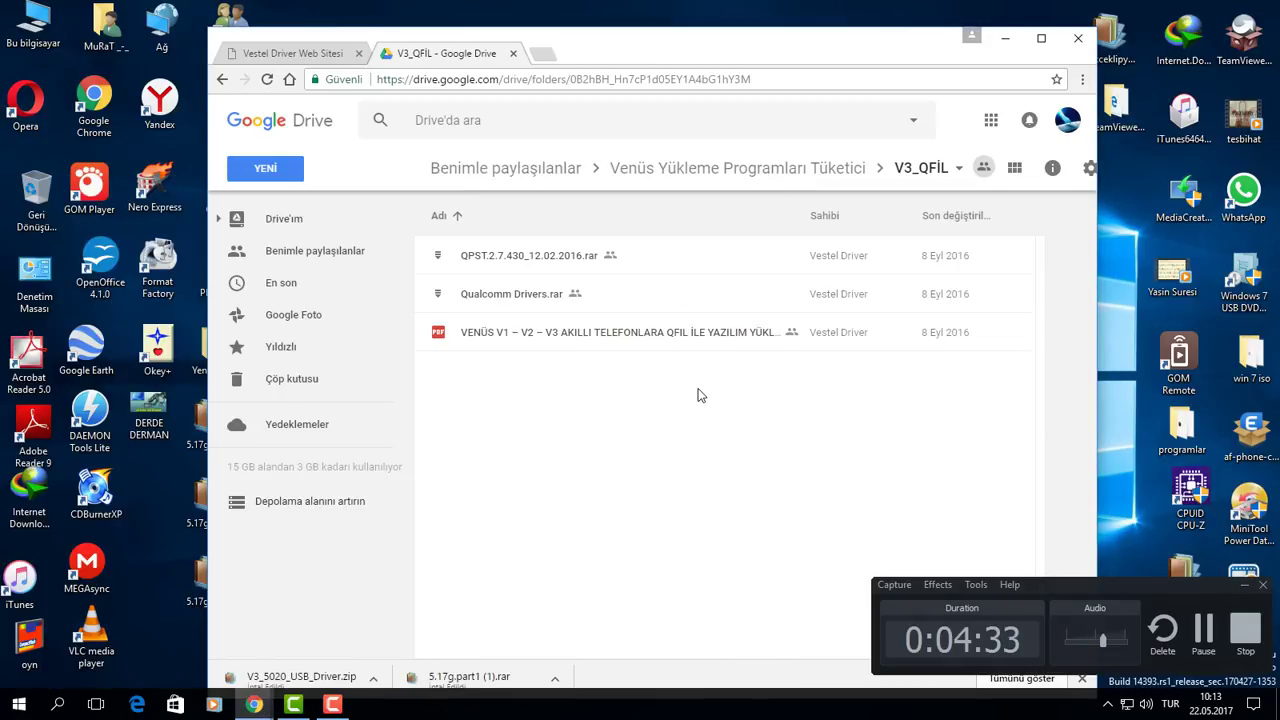
# Preview QPST.2.7.430_12.02.2016.rar, and close the Drive folder together with the browser window.
pyautogui.doubleClick(540, 272)
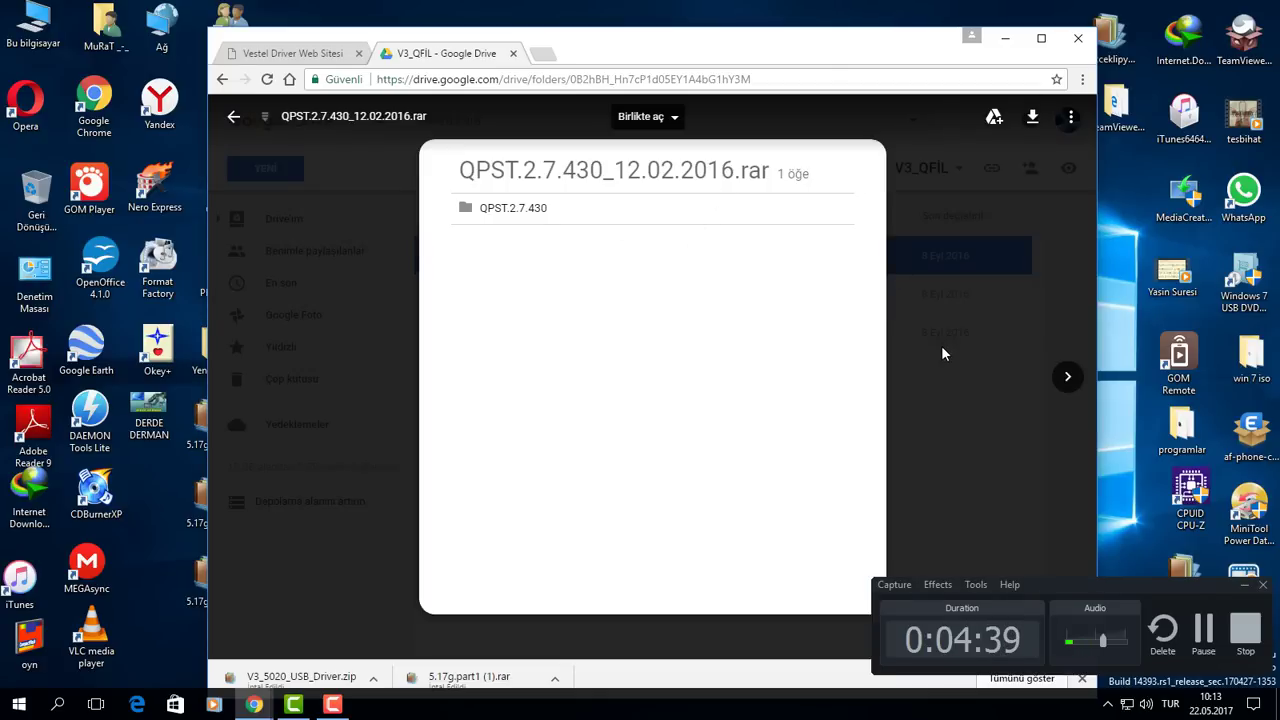
pyautogui.click(941, 352)
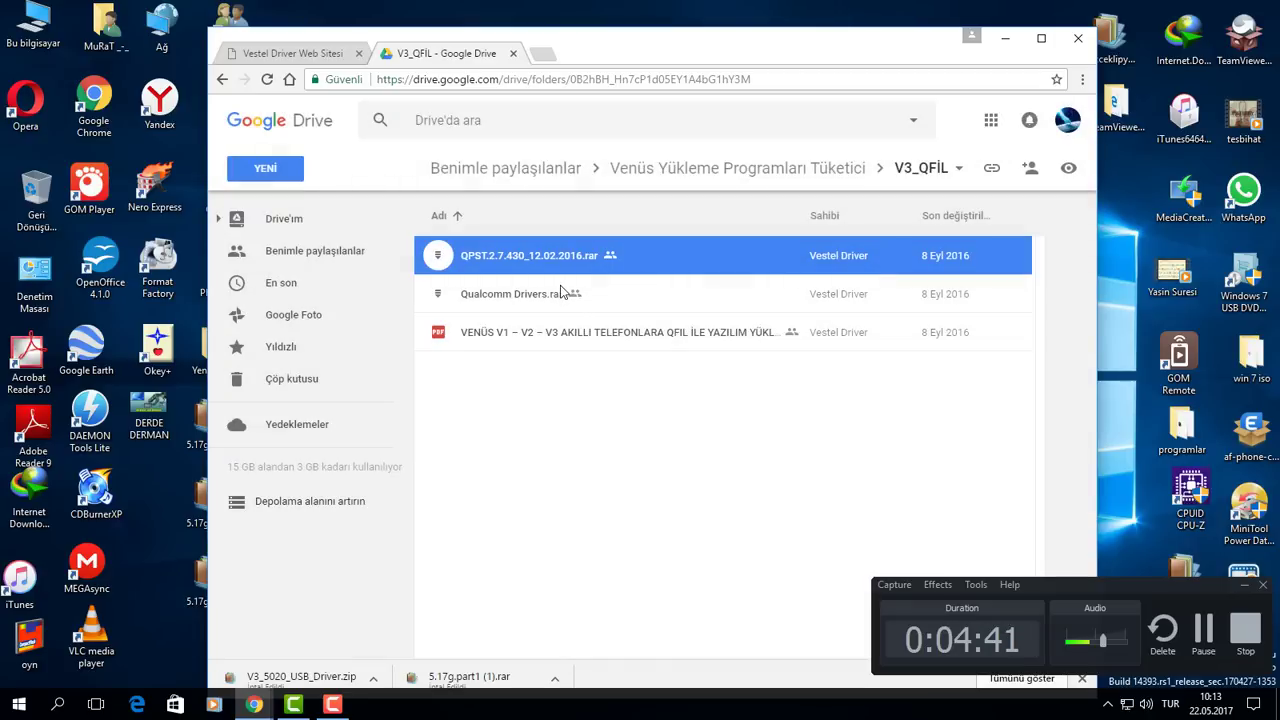
pyautogui.click(514, 55)
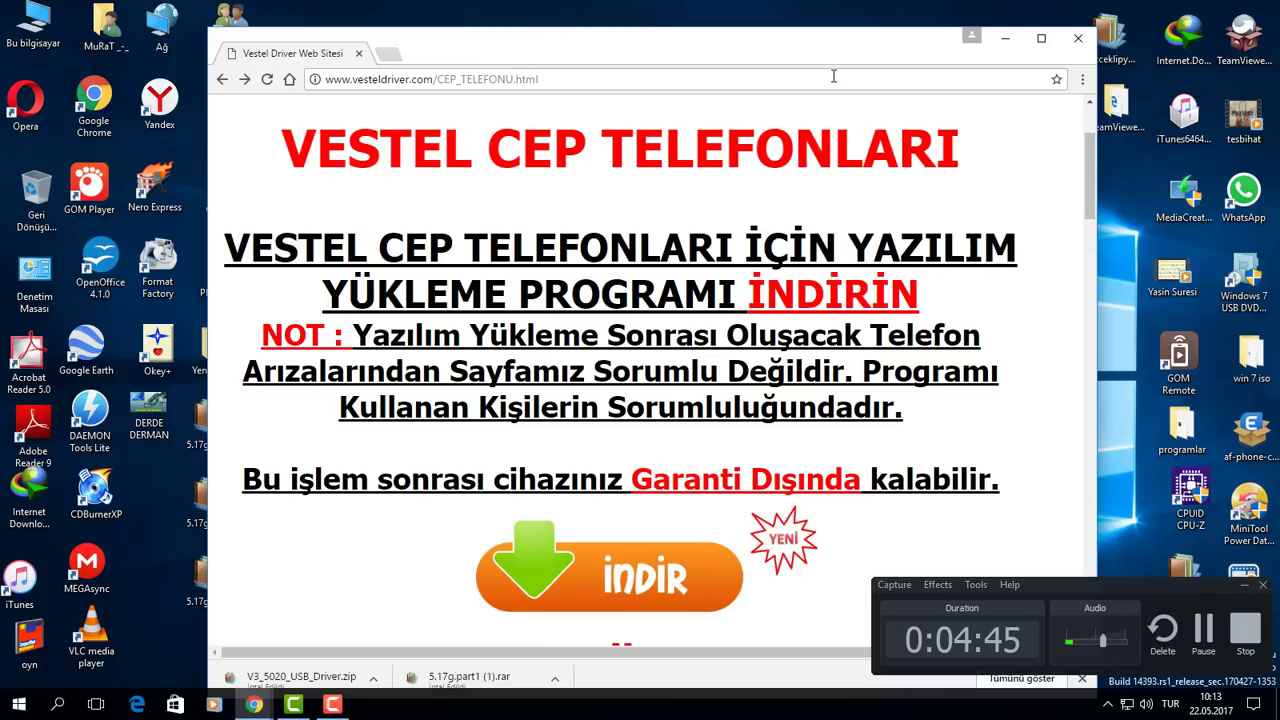
pyautogui.click(1068, 44)
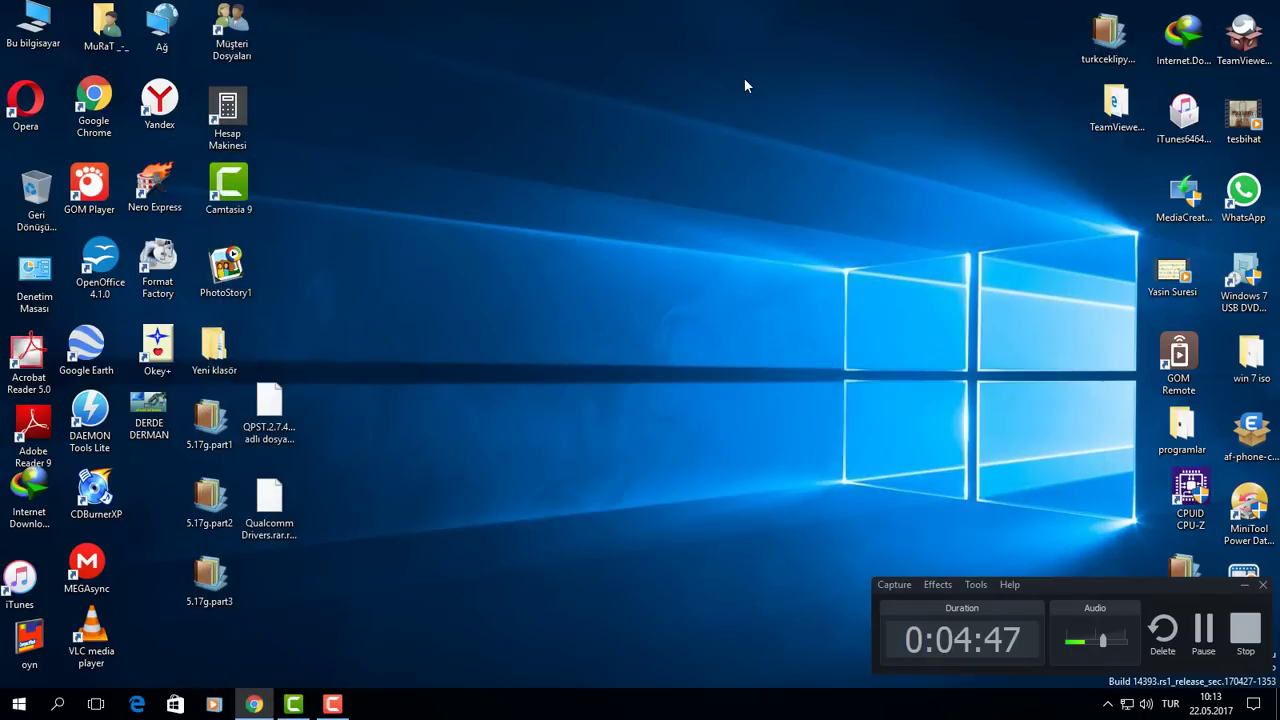
# Refresh the desktop and highlight the three archive parts 5.17g.part1, 5.17g.part2 and 5.17g.part3.
pyautogui.rightClick(580, 133)
pyautogui.click(641, 184)
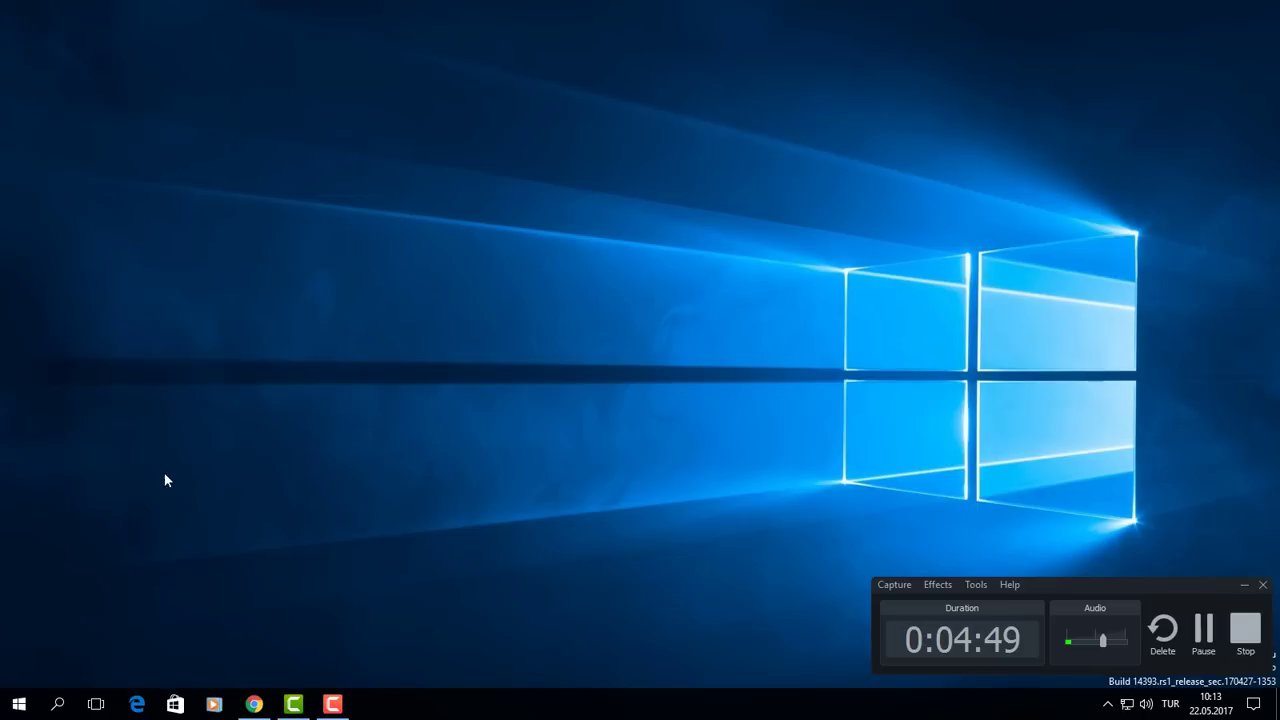
pyautogui.moveTo(202, 615); pyautogui.dragTo(205, 432)
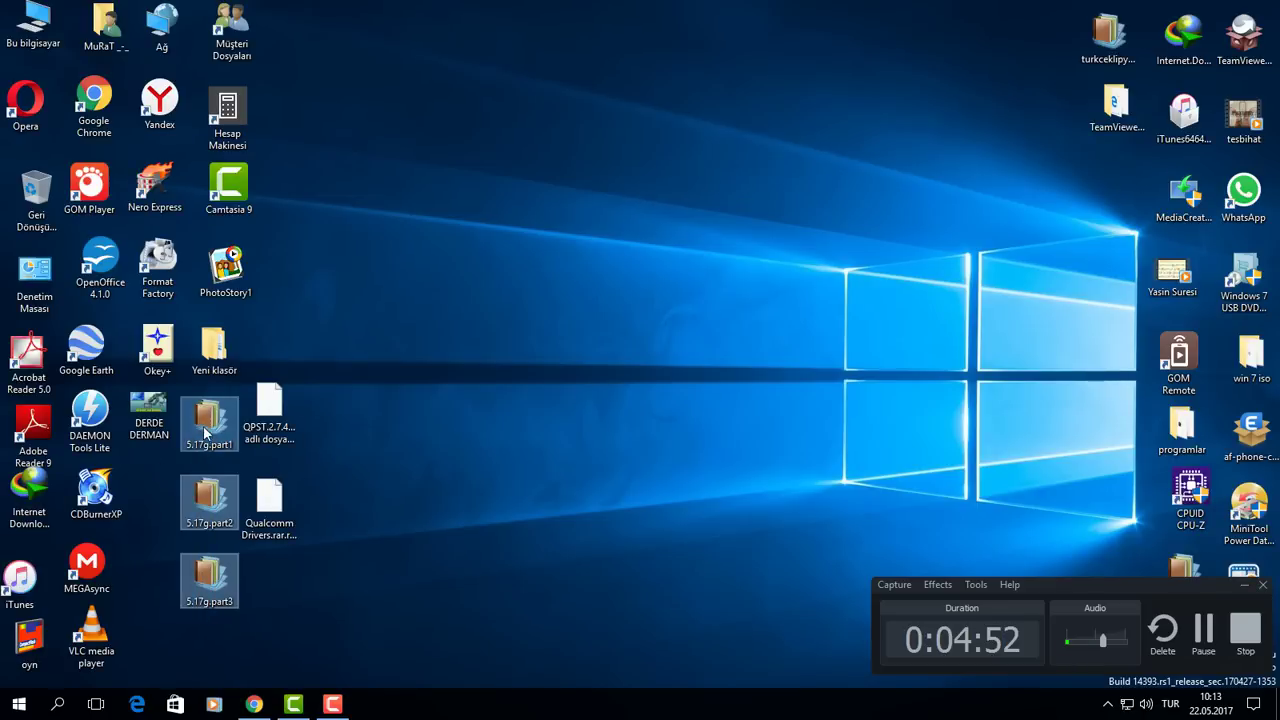
pyautogui.click(216, 356)
pyautogui.rightClick(432, 258)
pyautogui.click(477, 305)
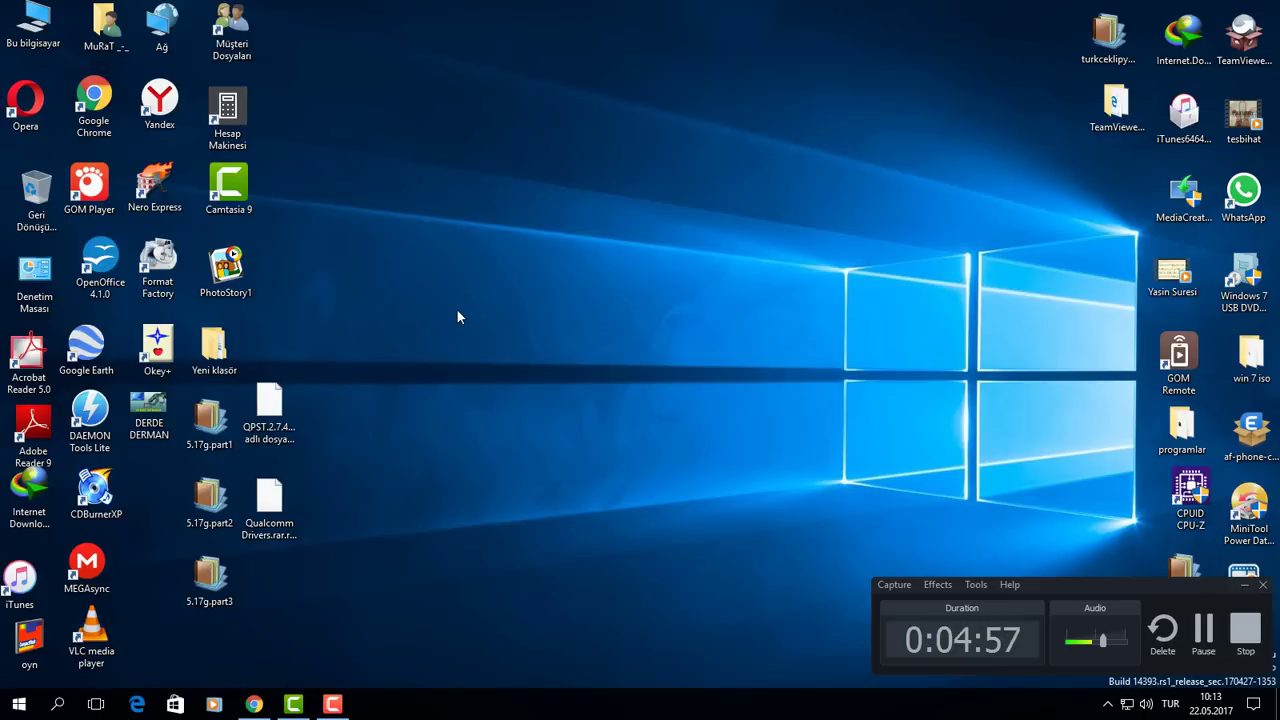
# Open the 5.17g folder inside Yeni klasör on the desktop, look through its extracted software files and close the window.
pyautogui.doubleClick(213, 345)
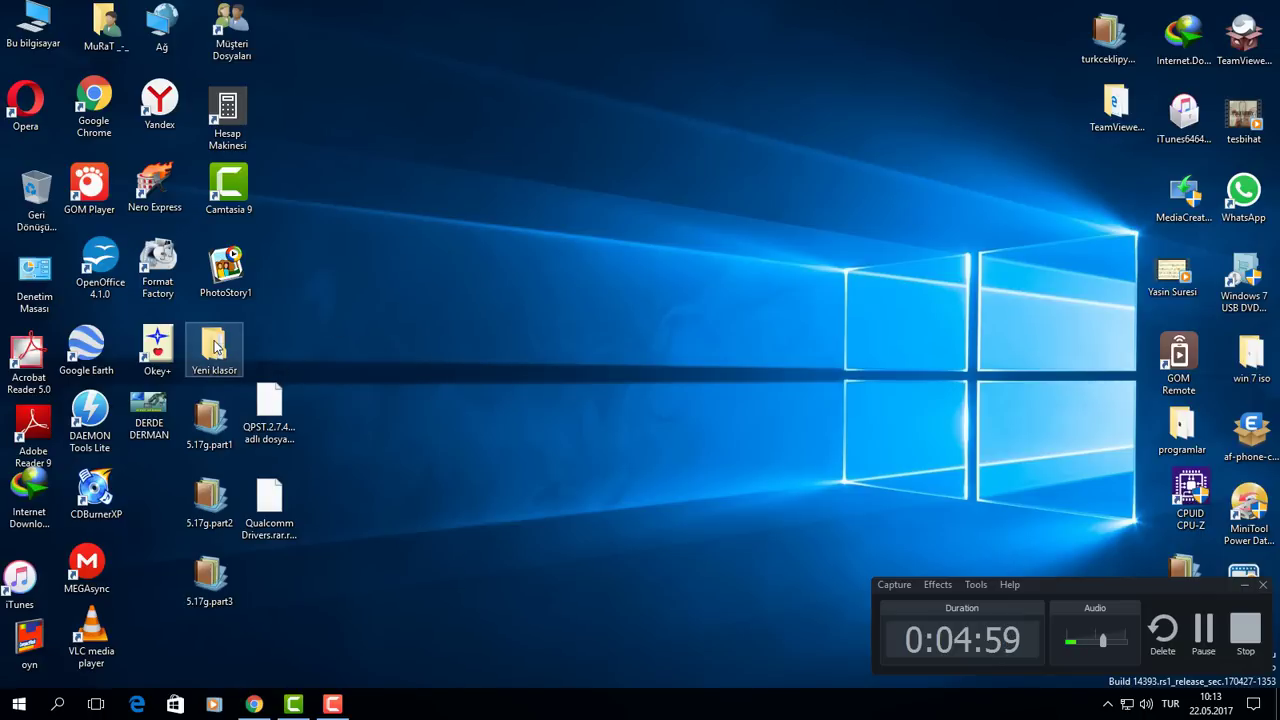
pyautogui.doubleClick(560, 235)
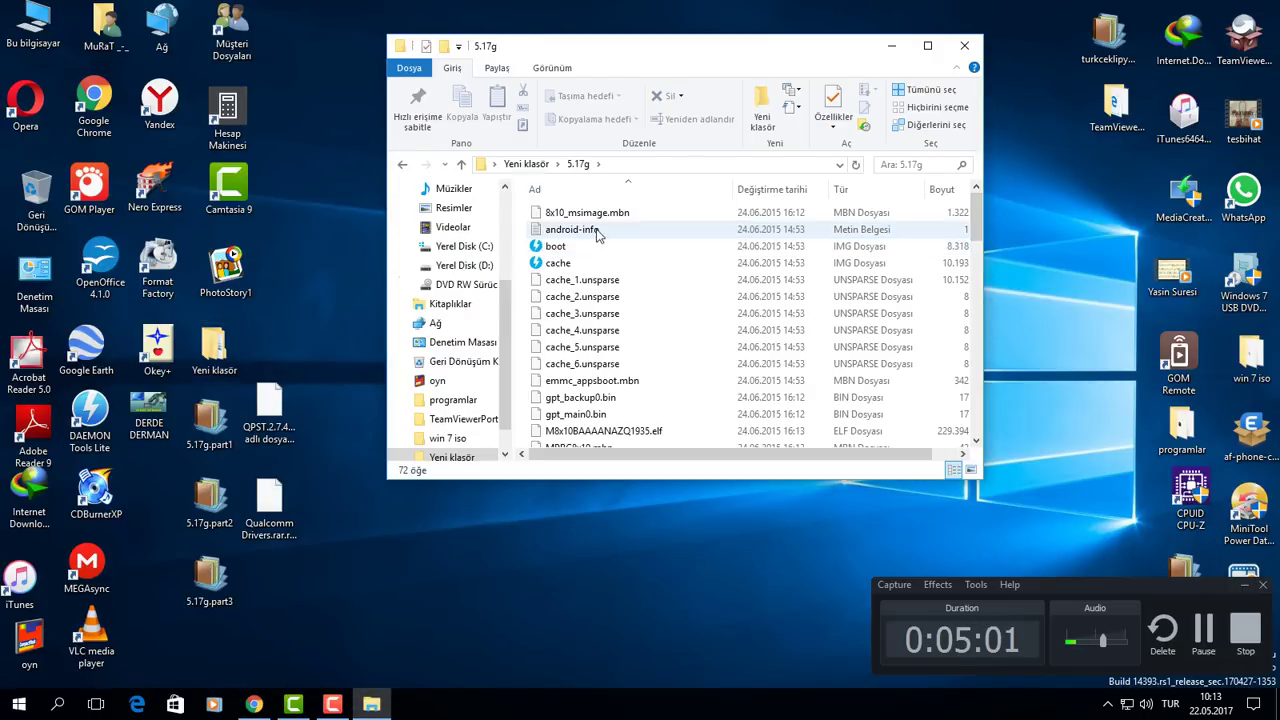
pyautogui.scroll(-3, 628, 276)
pyautogui.scroll(-3, 628, 276)
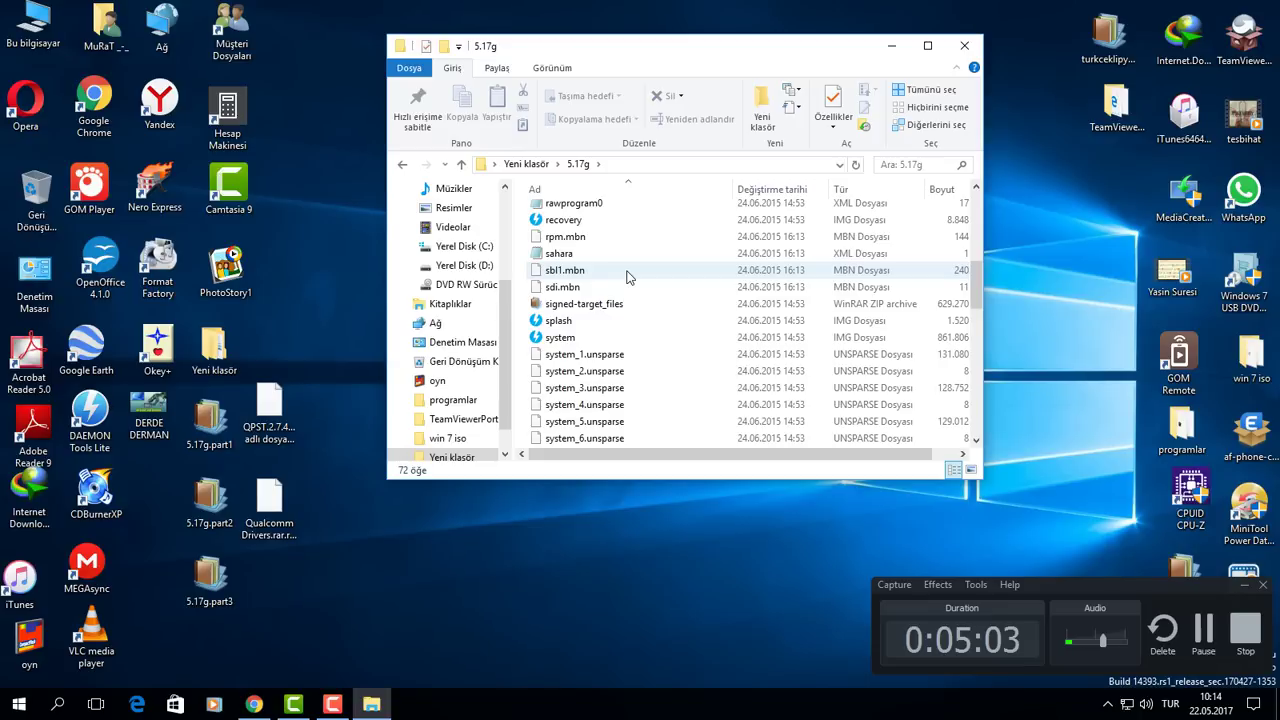
pyautogui.scroll(-12, 628, 276)
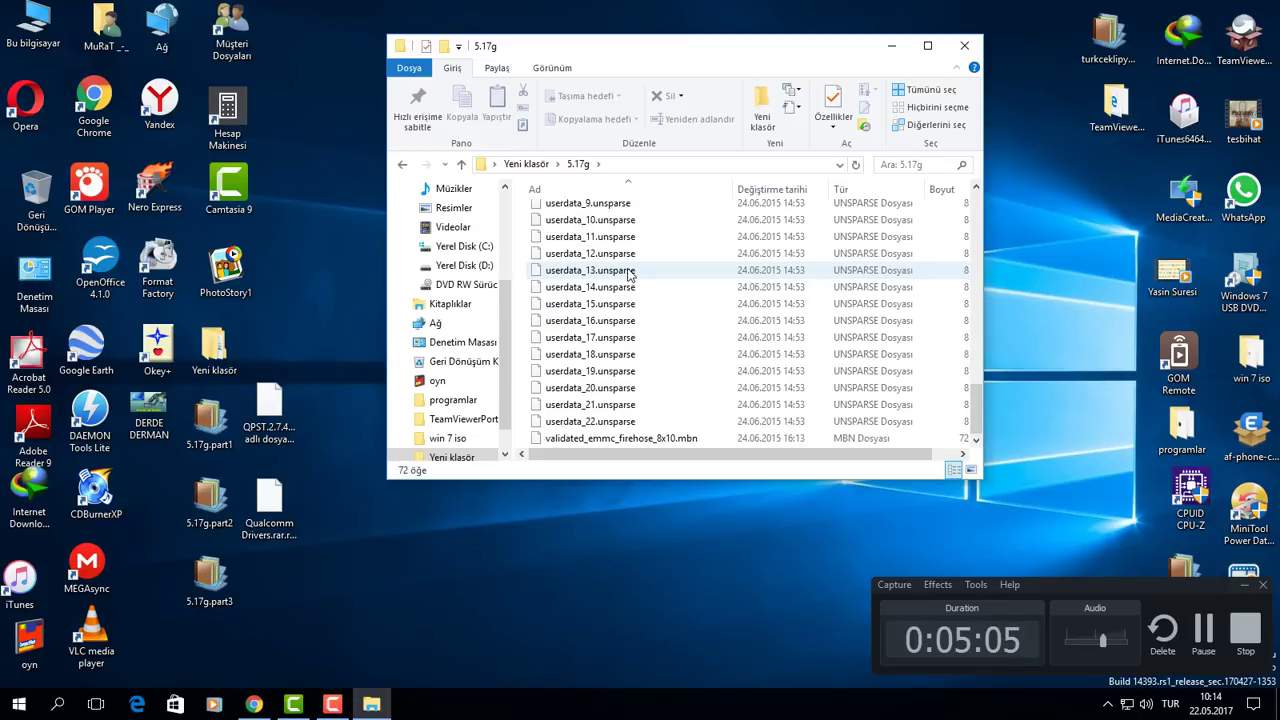
pyautogui.scroll(19, 630, 273)
pyautogui.click(964, 45)
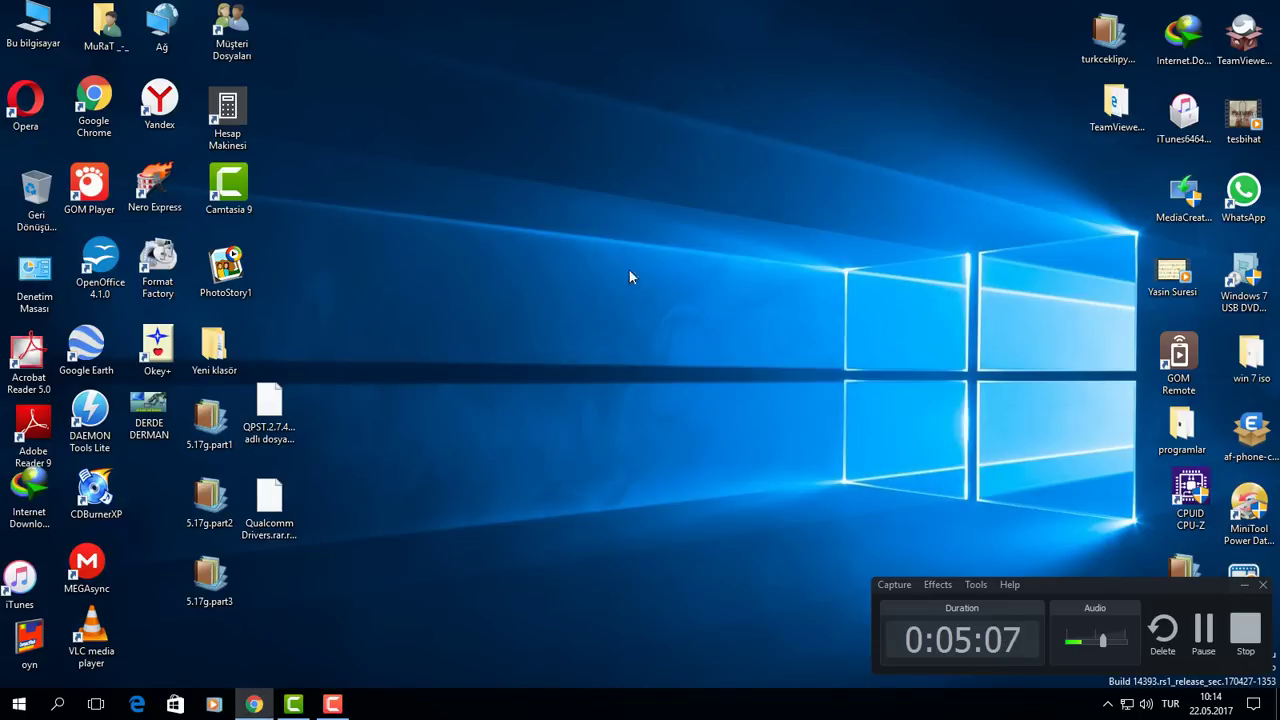
# Refresh the desktop and open Bu bilgisayar to show the computer's drives.
pyautogui.rightClick(336, 283)
pyautogui.click(376, 329)
pyautogui.doubleClick(33, 25)
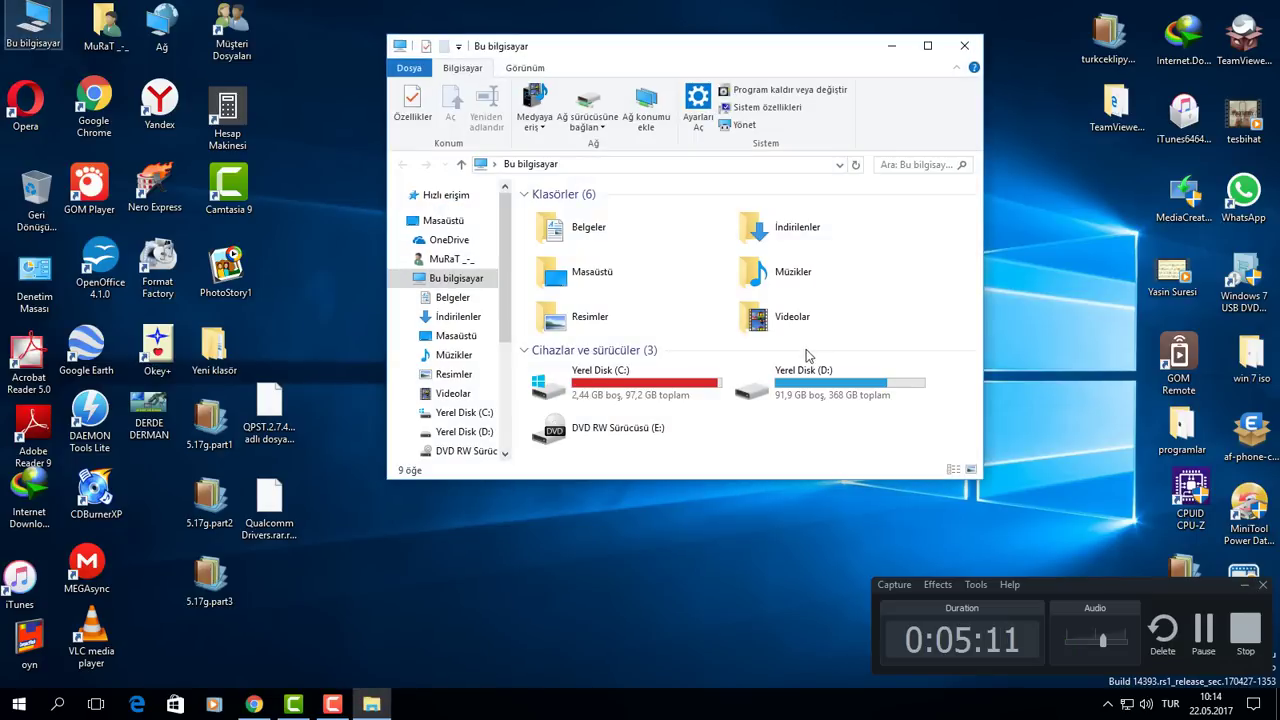
# Open Program Files (x86) on Yerel Disk (C:), look through its folders and return to the drive's root.
pyautogui.doubleClick(648, 388)
pyautogui.doubleClick(646, 368)
pyautogui.scroll(-1, 640, 393)
pyautogui.scroll(1, 643, 394)
pyautogui.scroll(-1, 585, 320)
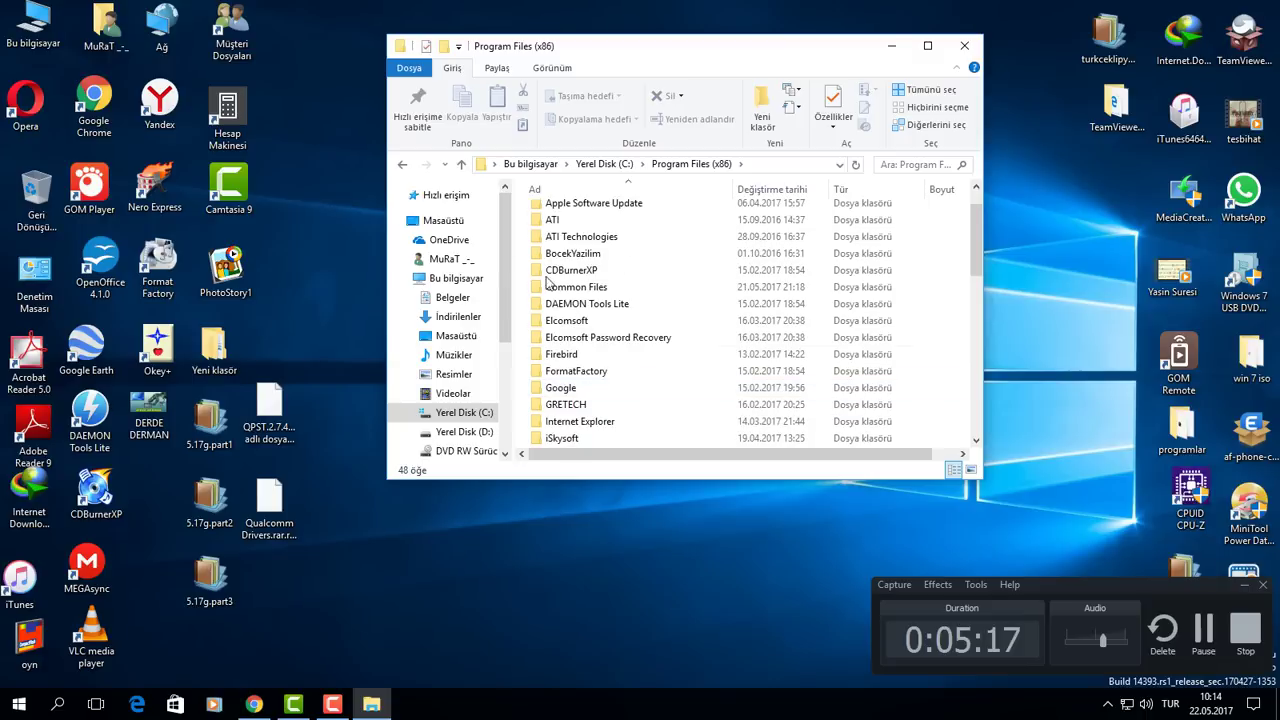
pyautogui.click(404, 165)
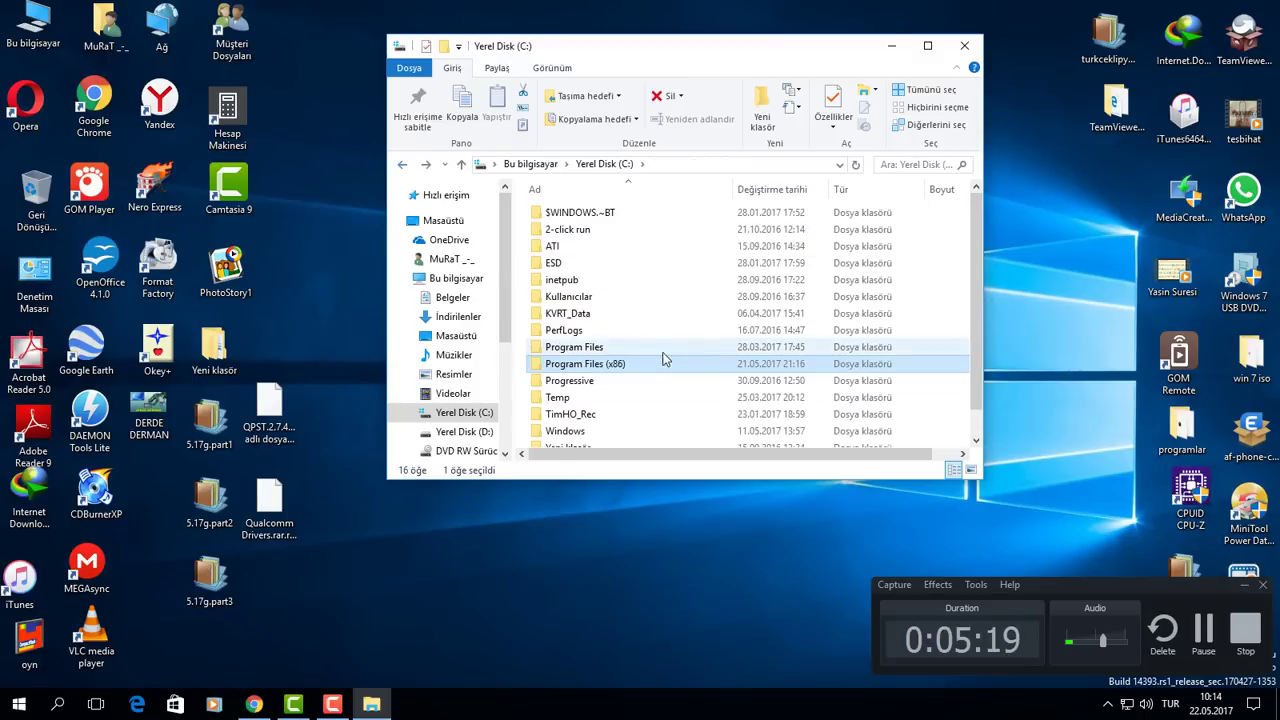
# Open the Program Files folder on Yerel Disk (C:) and look through its list of installed program folders.
pyautogui.doubleClick(603, 349)
pyautogui.scroll(-1, 690, 362)
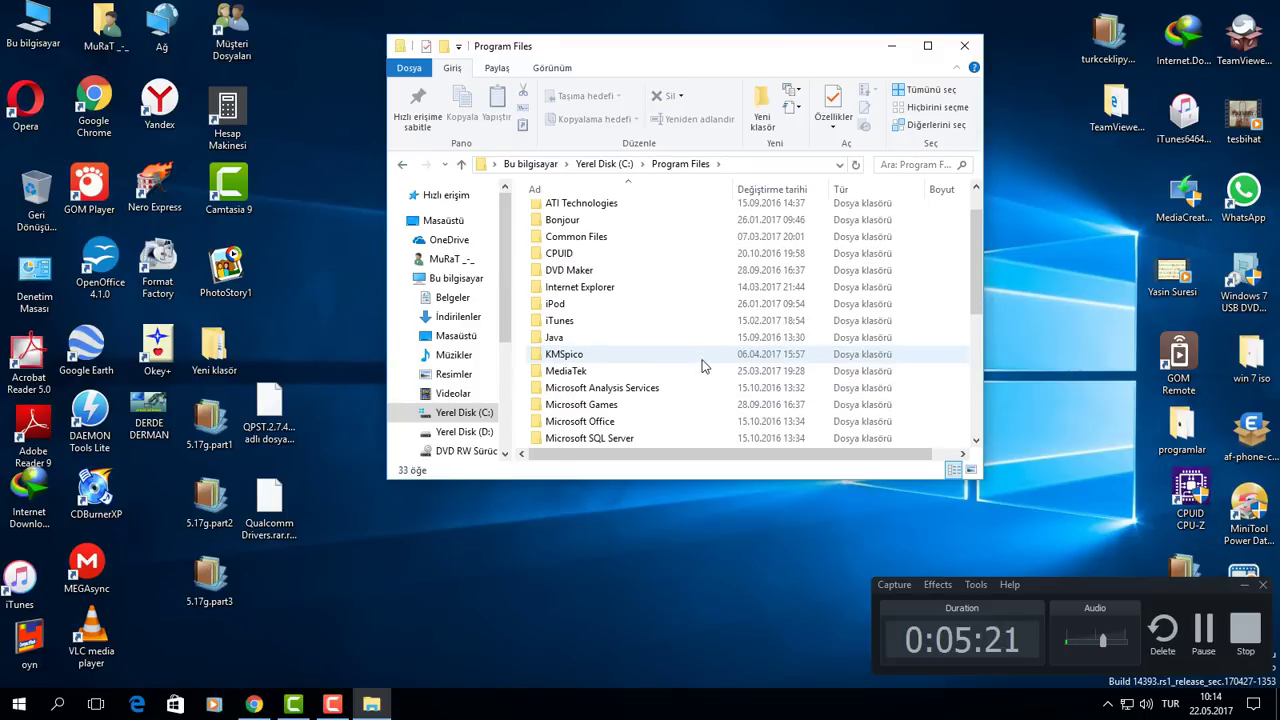
pyautogui.scroll(-5, 701, 367)
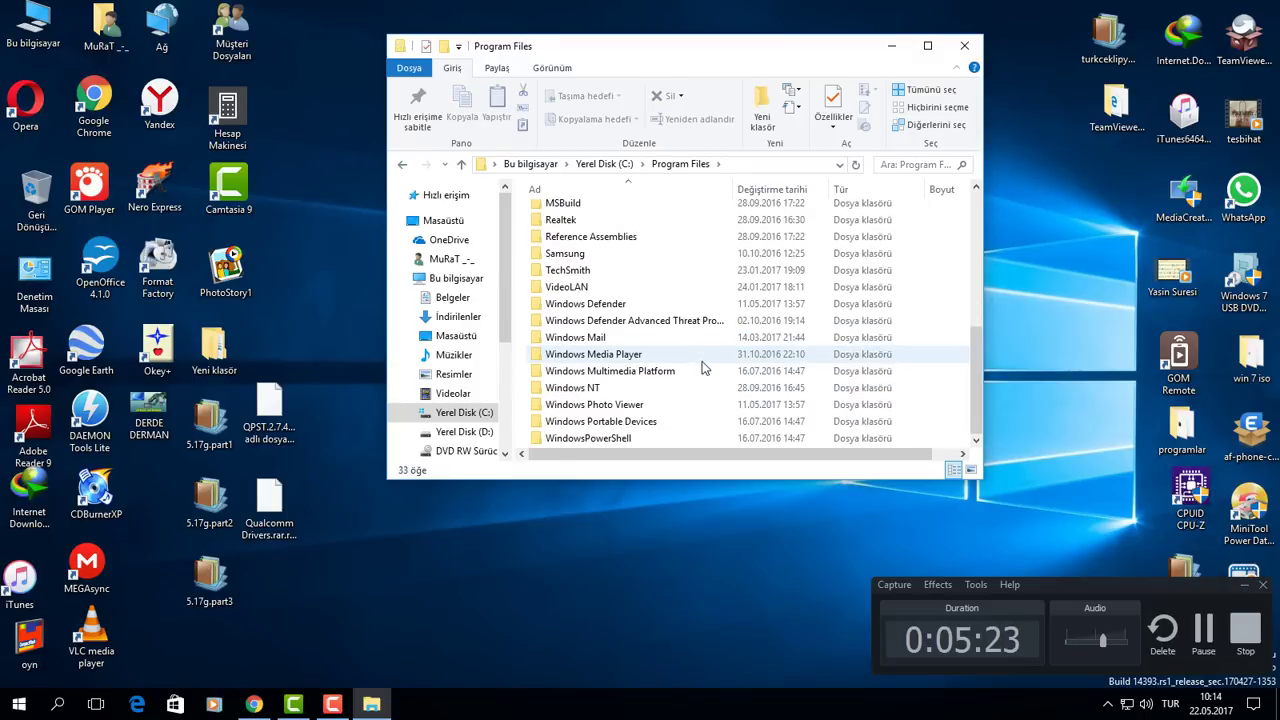
pyautogui.scroll(3, 699, 371)
pyautogui.scroll(4, 700, 370)
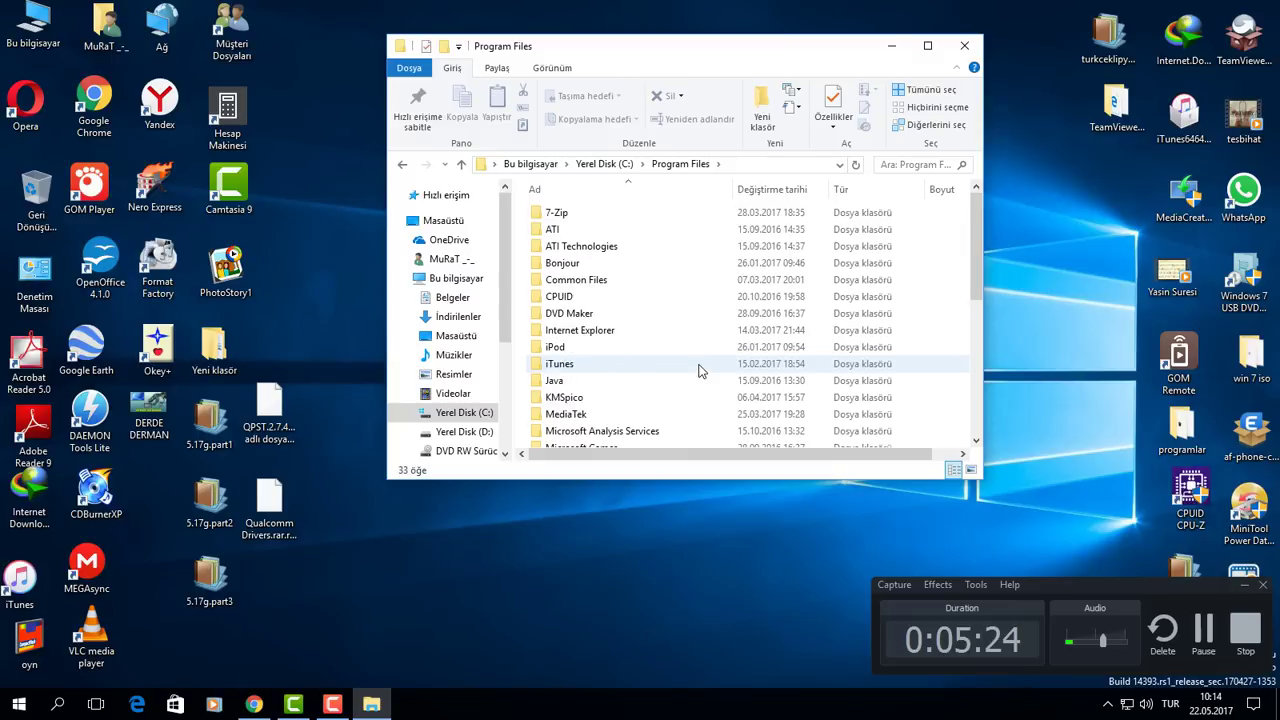
pyautogui.click(1200, 632)
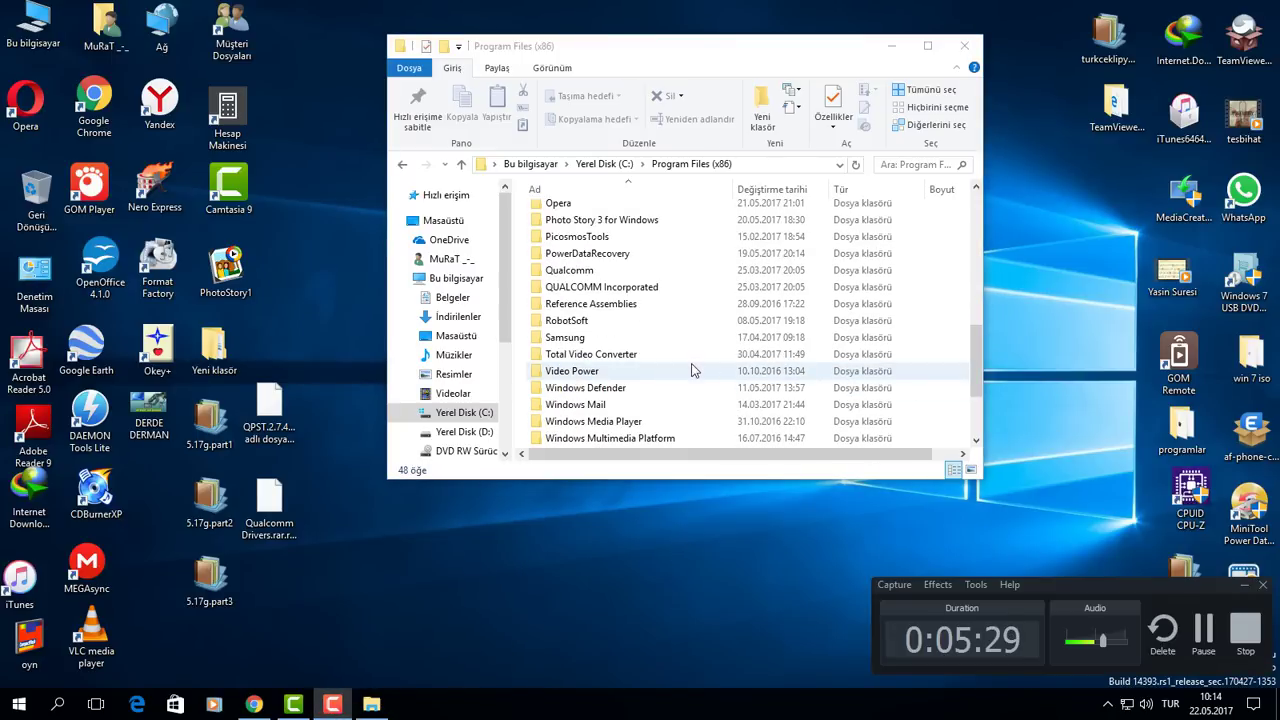
# Launch the QFIL application from the Qualcomm\QPST\bin folder inside Program Files (x86).
pyautogui.doubleClick(600, 278)
pyautogui.doubleClick(553, 211)
pyautogui.doubleClick(571, 234)
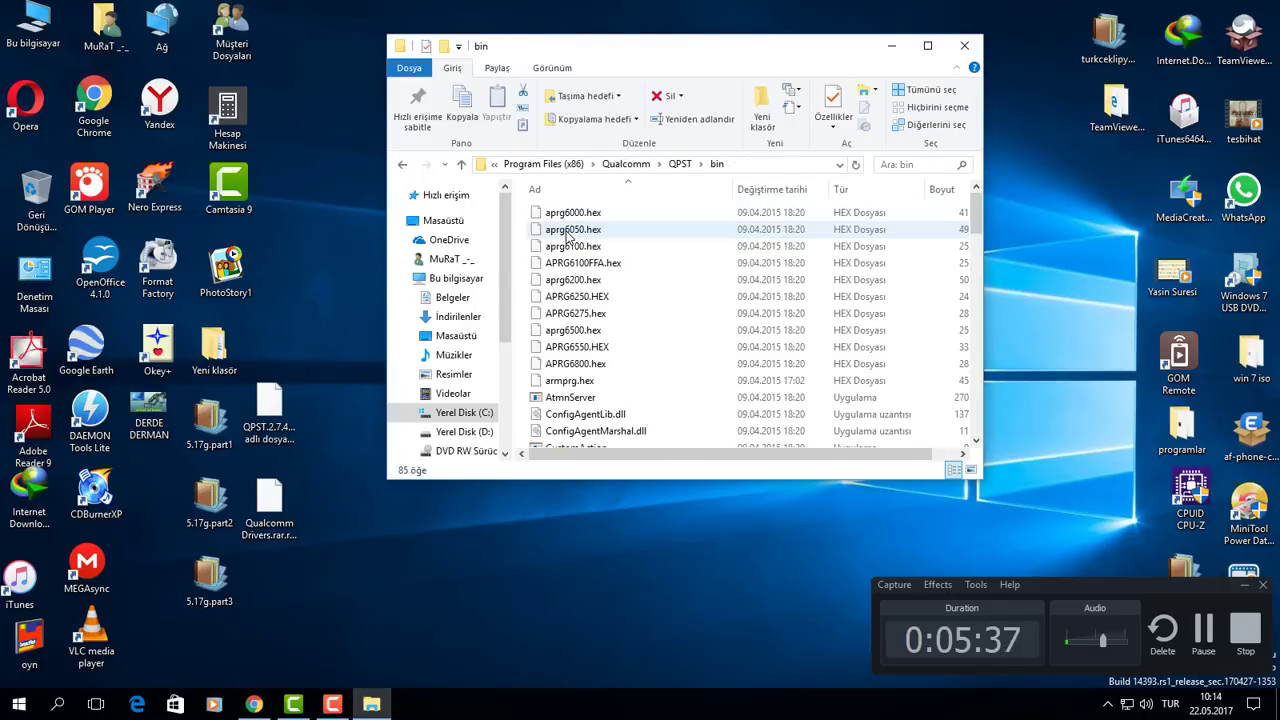
pyautogui.scroll(-3, 620, 380)
pyautogui.scroll(-14, 631, 398)
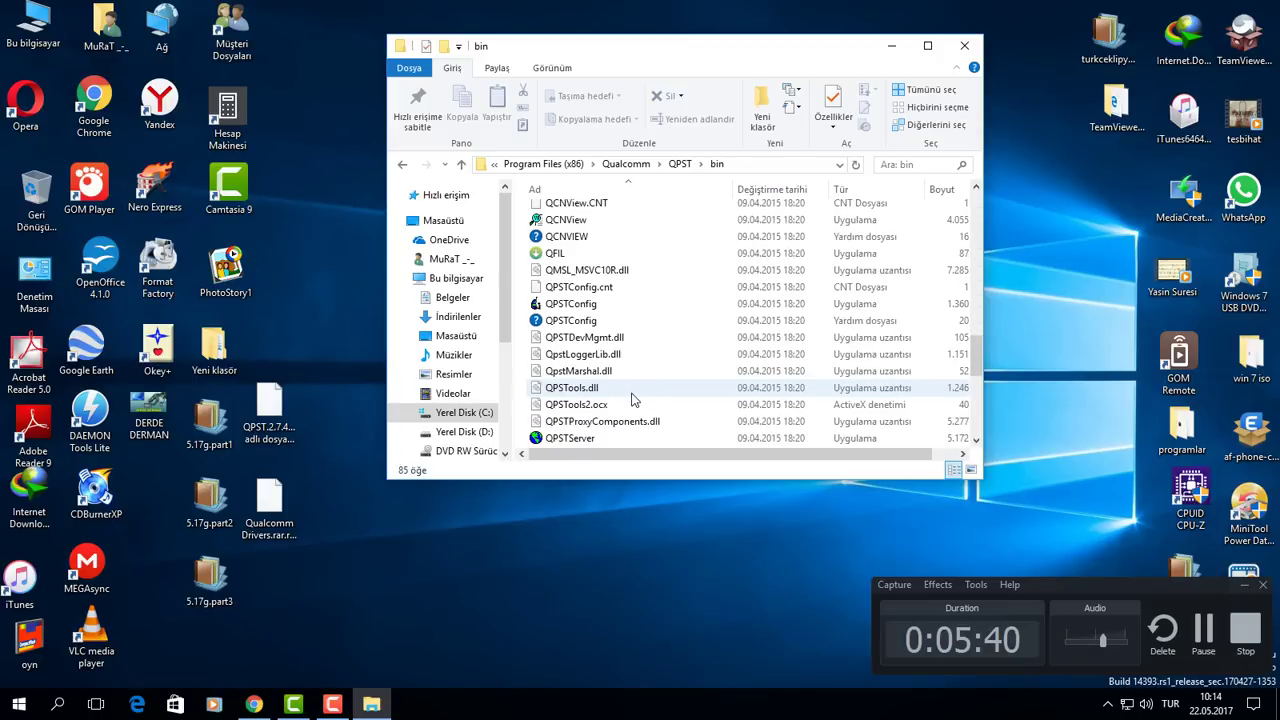
pyautogui.doubleClick(556, 253)
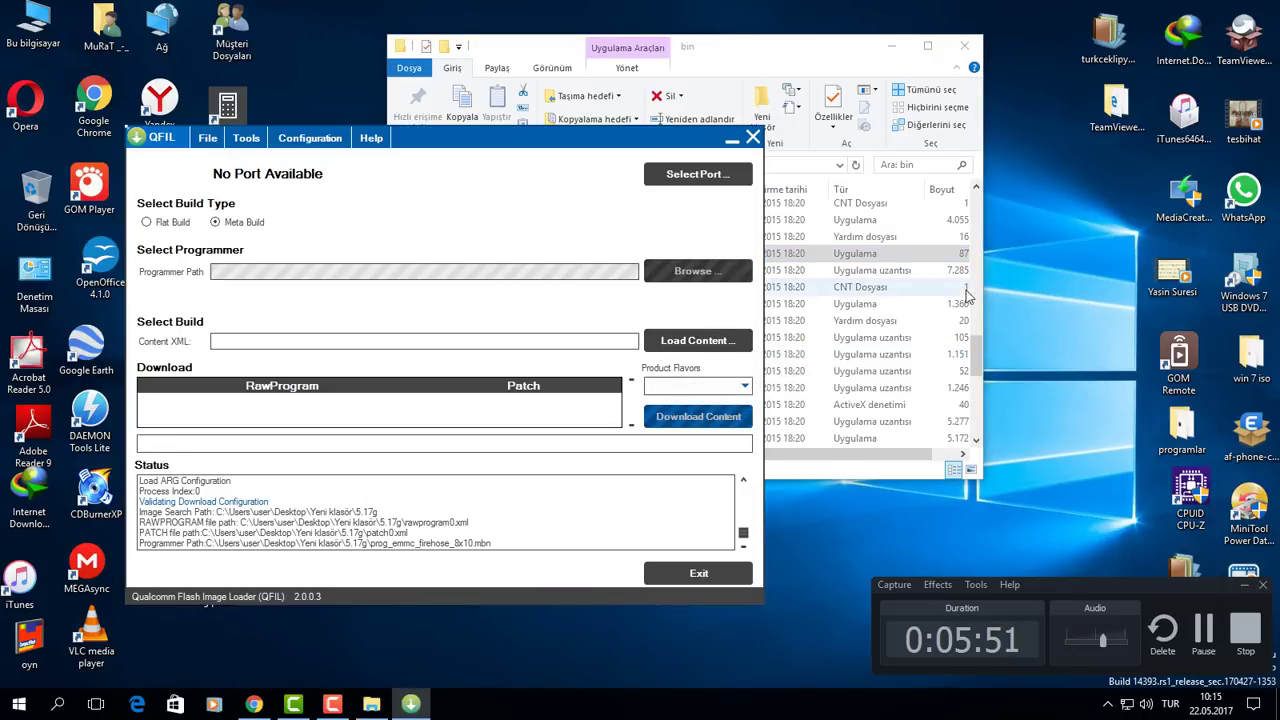
# Refresh the desktop, then close the bin folder window and move the QFIL window clear of the desktop folders.
pyautogui.rightClick(1022, 236)
pyautogui.click(1058, 281)
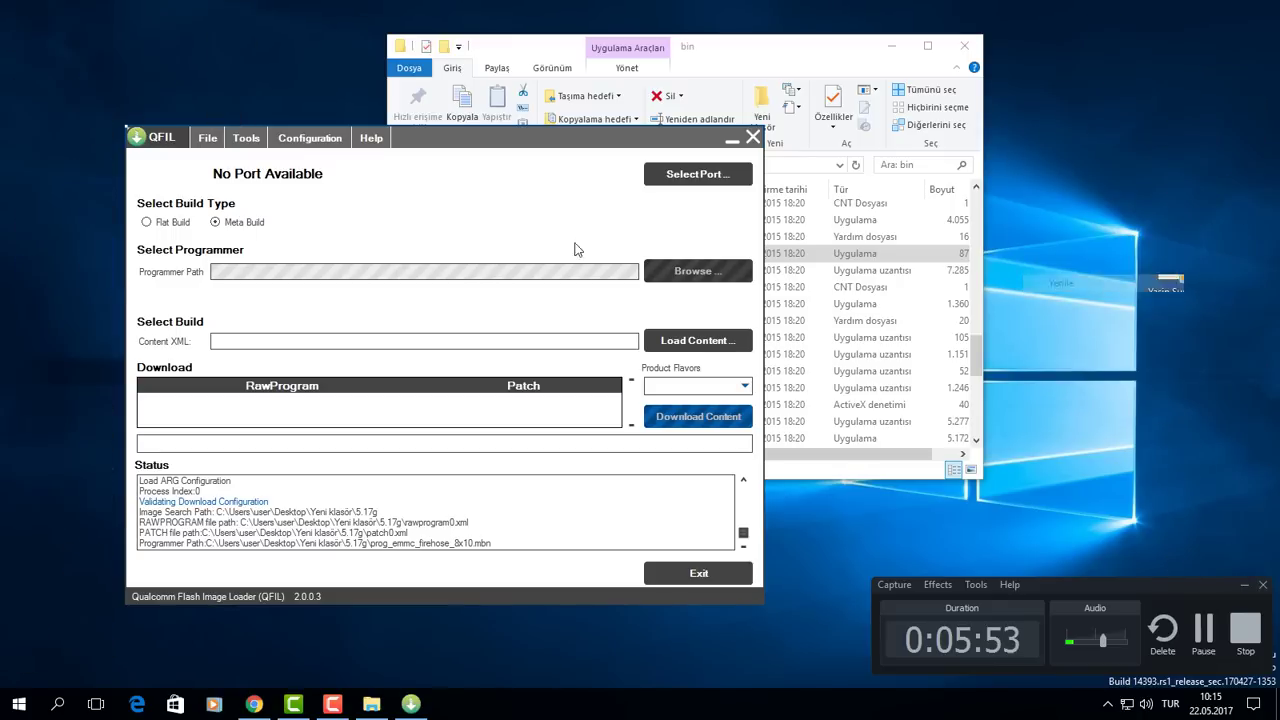
pyautogui.click(436, 140)
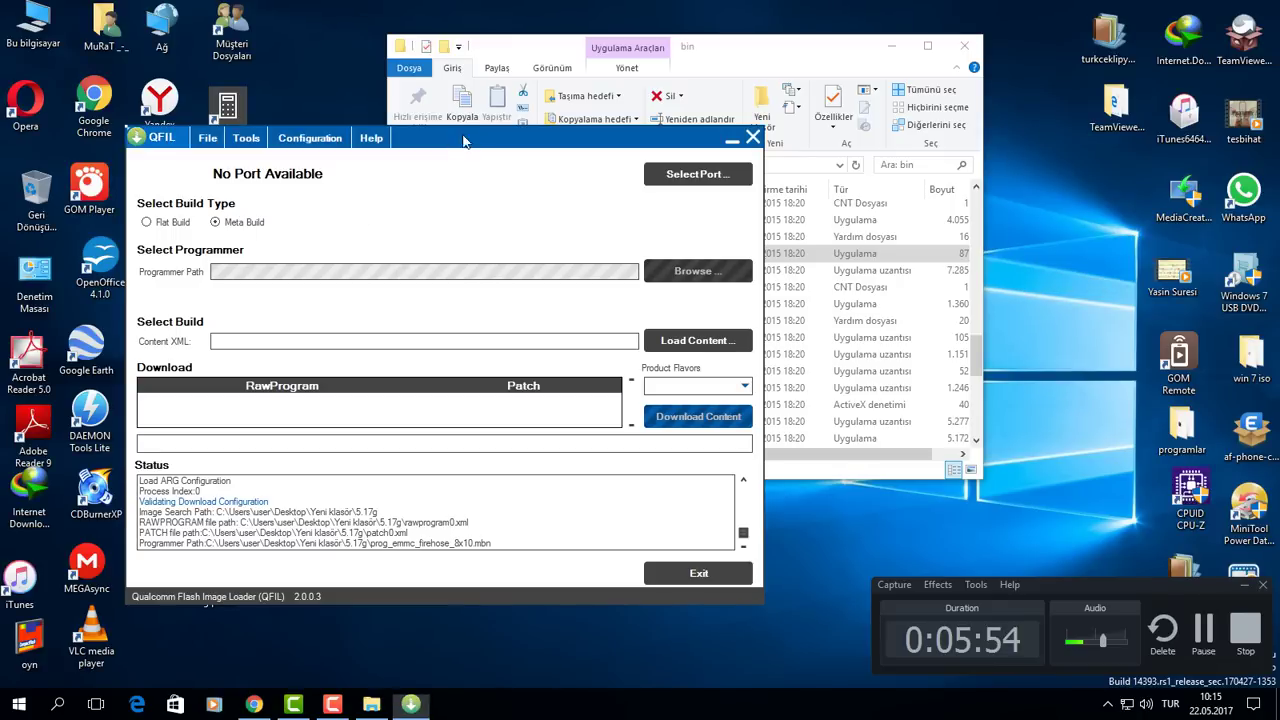
pyautogui.click(962, 50)
pyautogui.moveTo(427, 144); pyautogui.dragTo(635, 94)
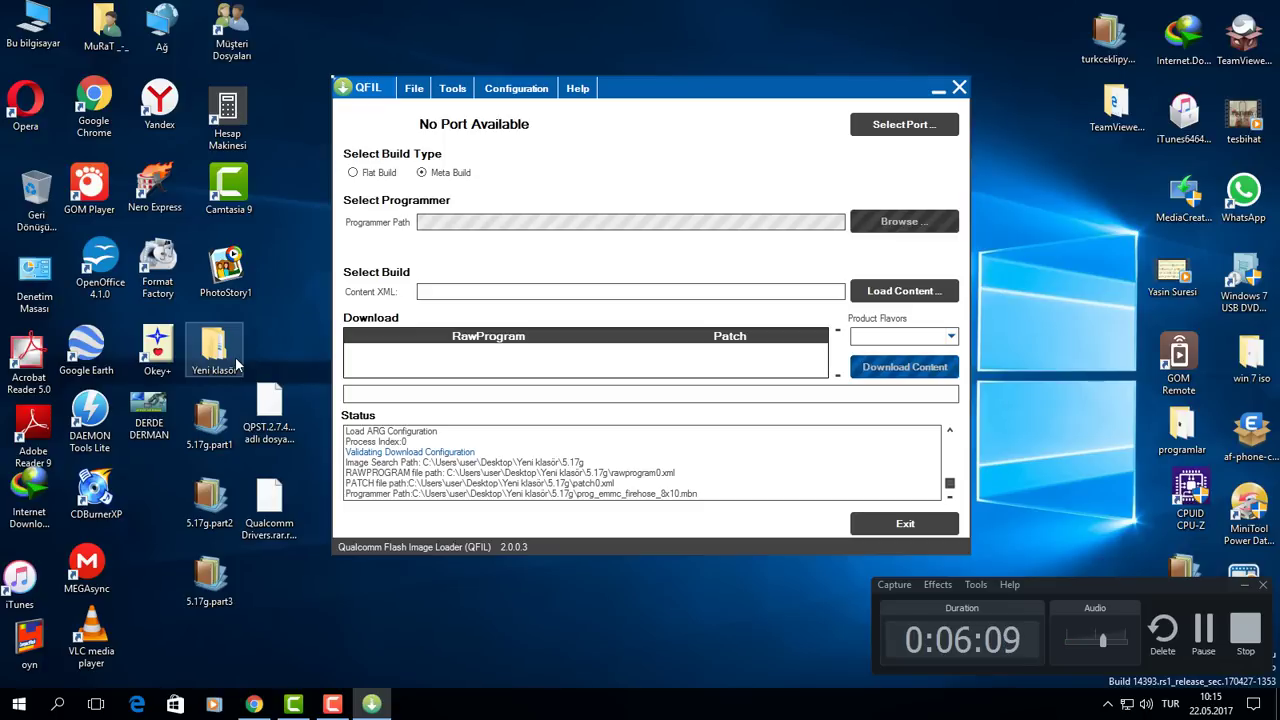
# Set the build type to Flat Build and load prog_emmc_firehose_8x10.mbn from Yeni klasör\5.17g on the desktop as the programmer.
pyautogui.click(379, 178)
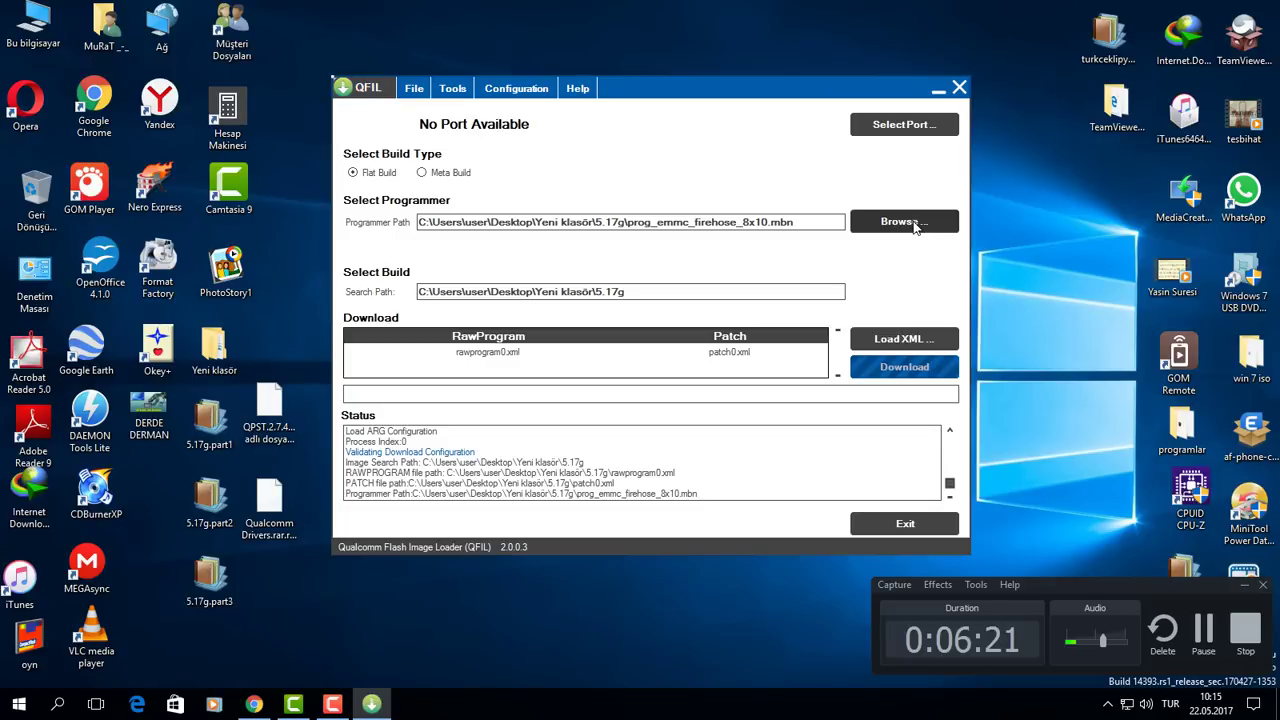
pyautogui.click(904, 222)
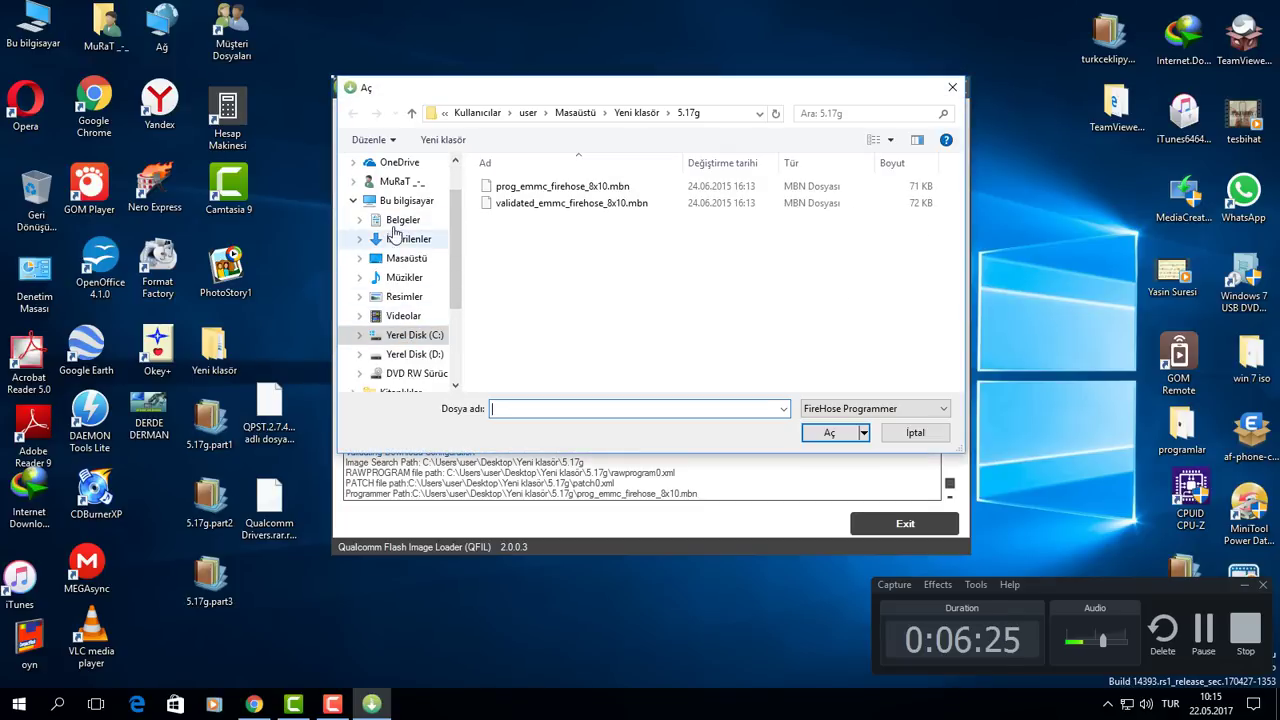
pyautogui.click(404, 258)
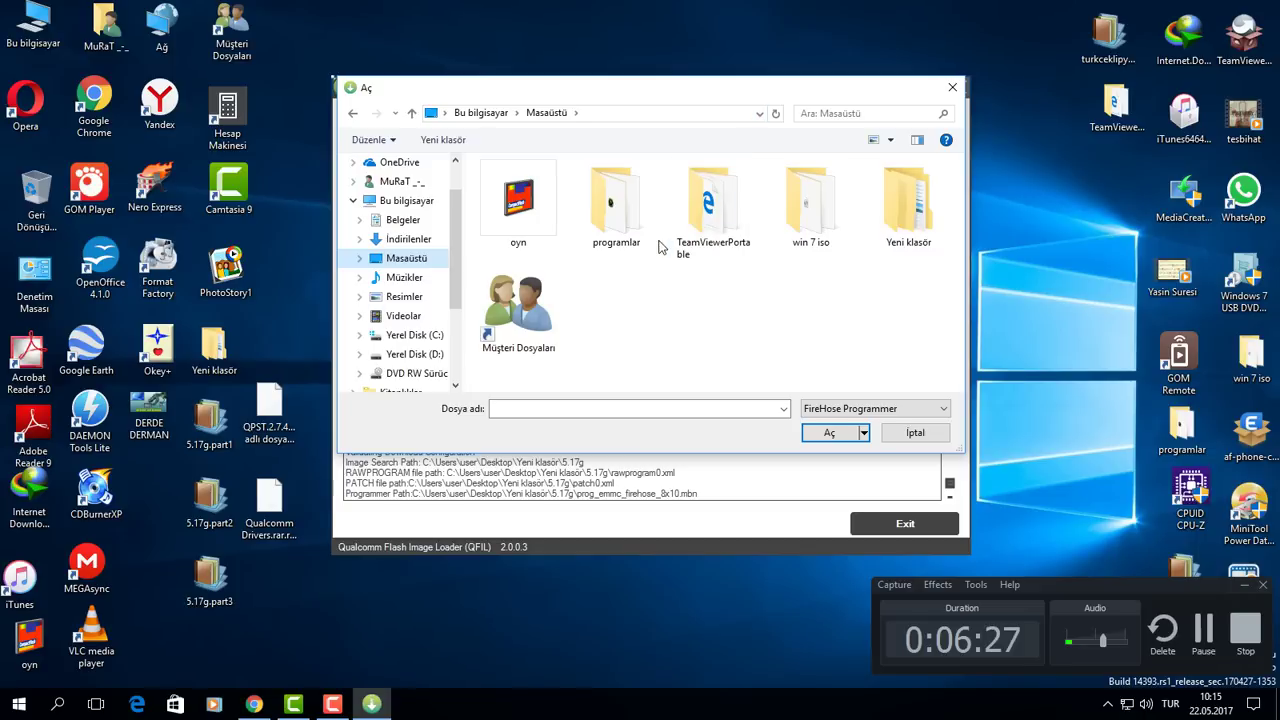
pyautogui.doubleClick(909, 228)
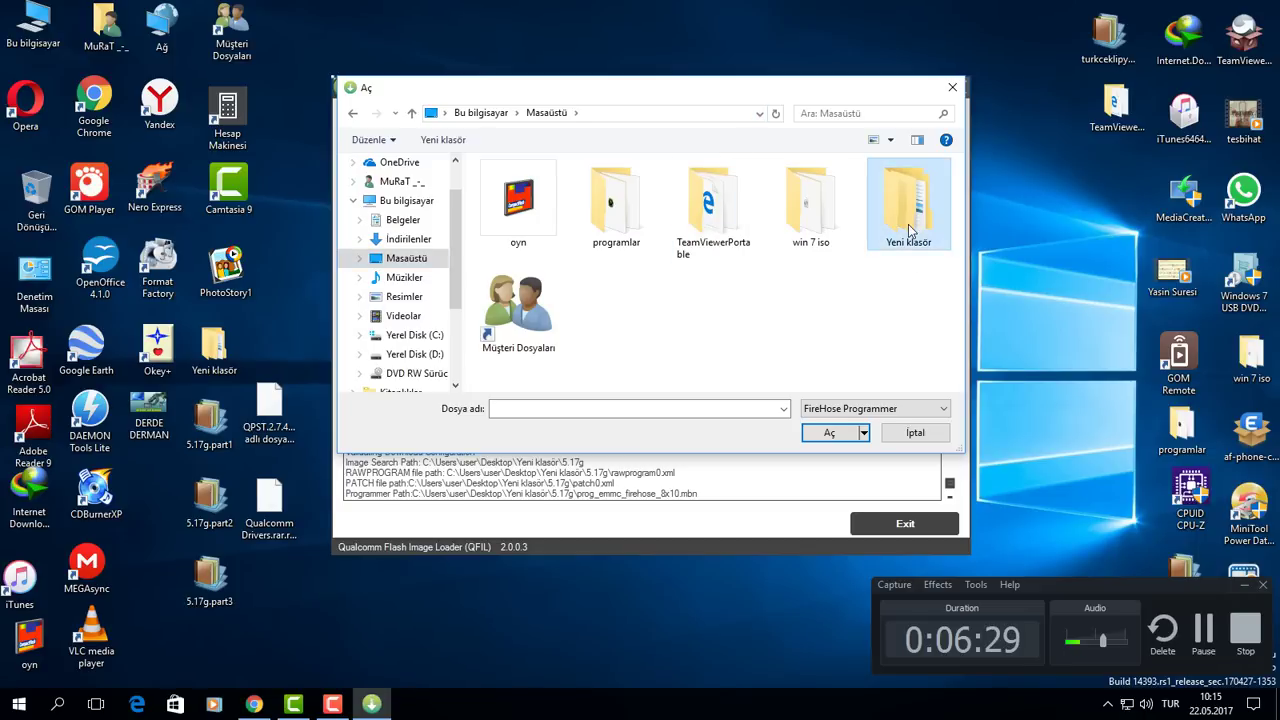
pyautogui.click(512, 203)
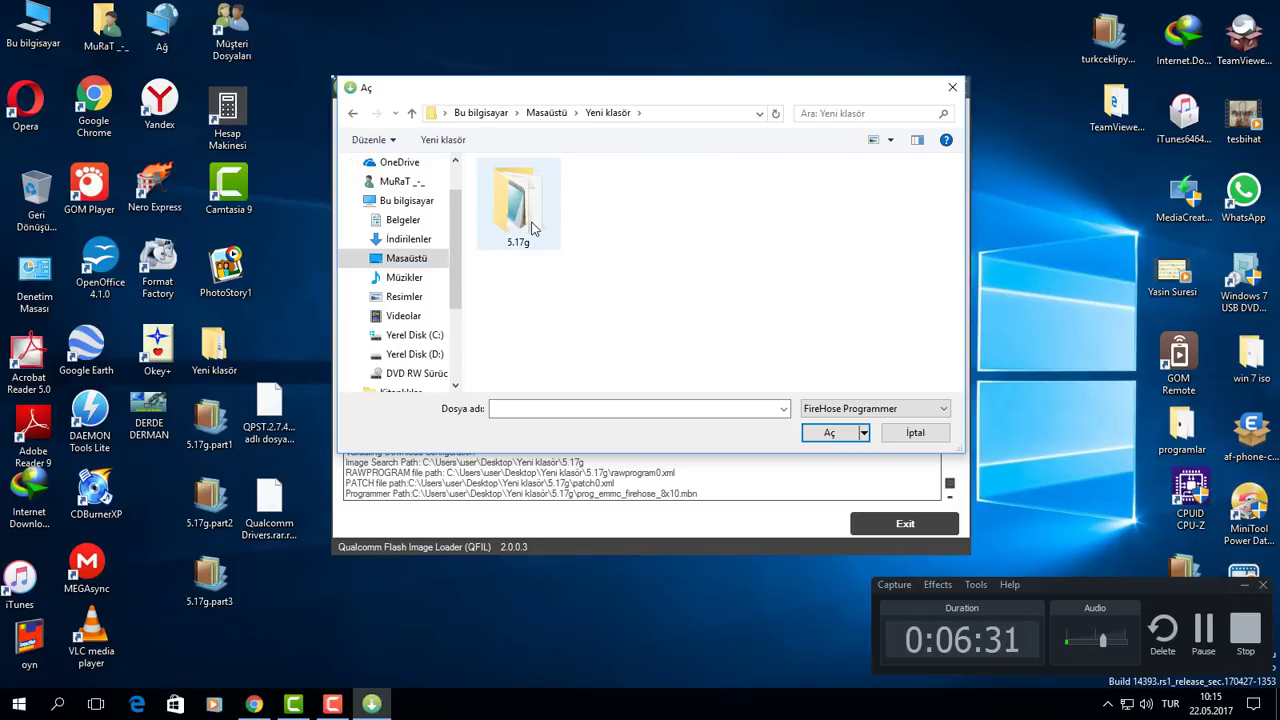
pyautogui.doubleClick(512, 203)
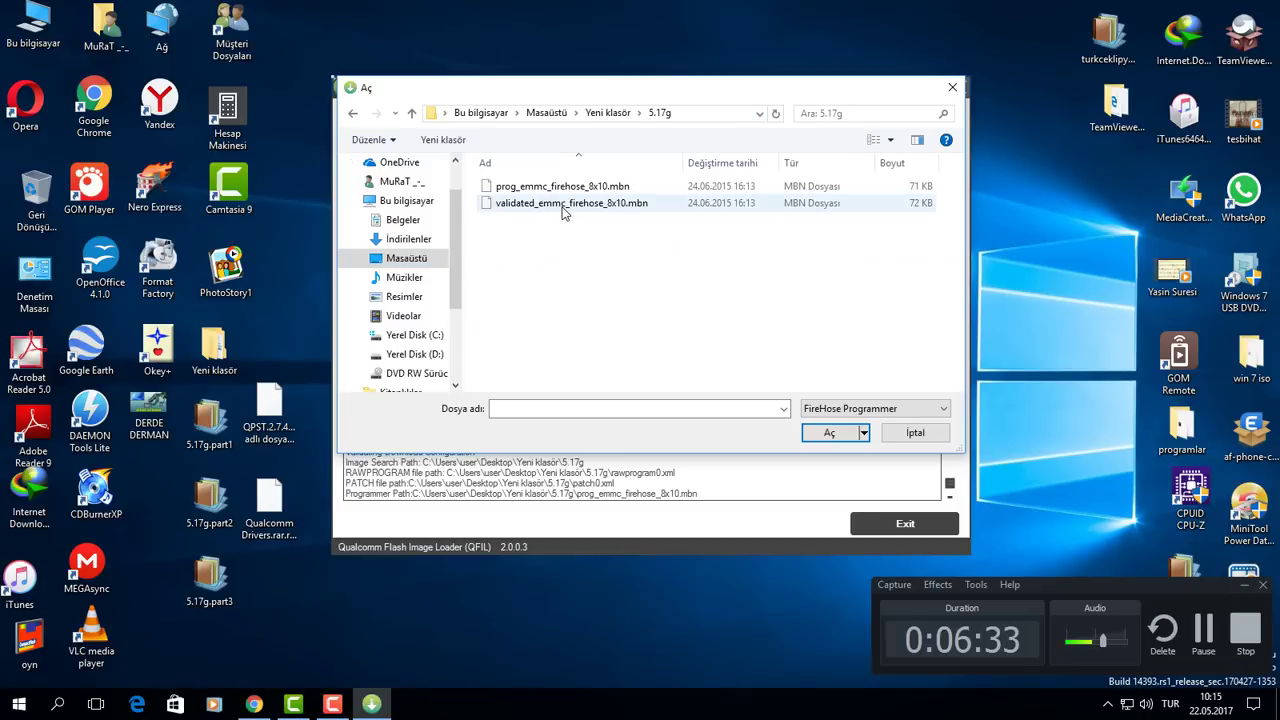
pyautogui.click(560, 190)
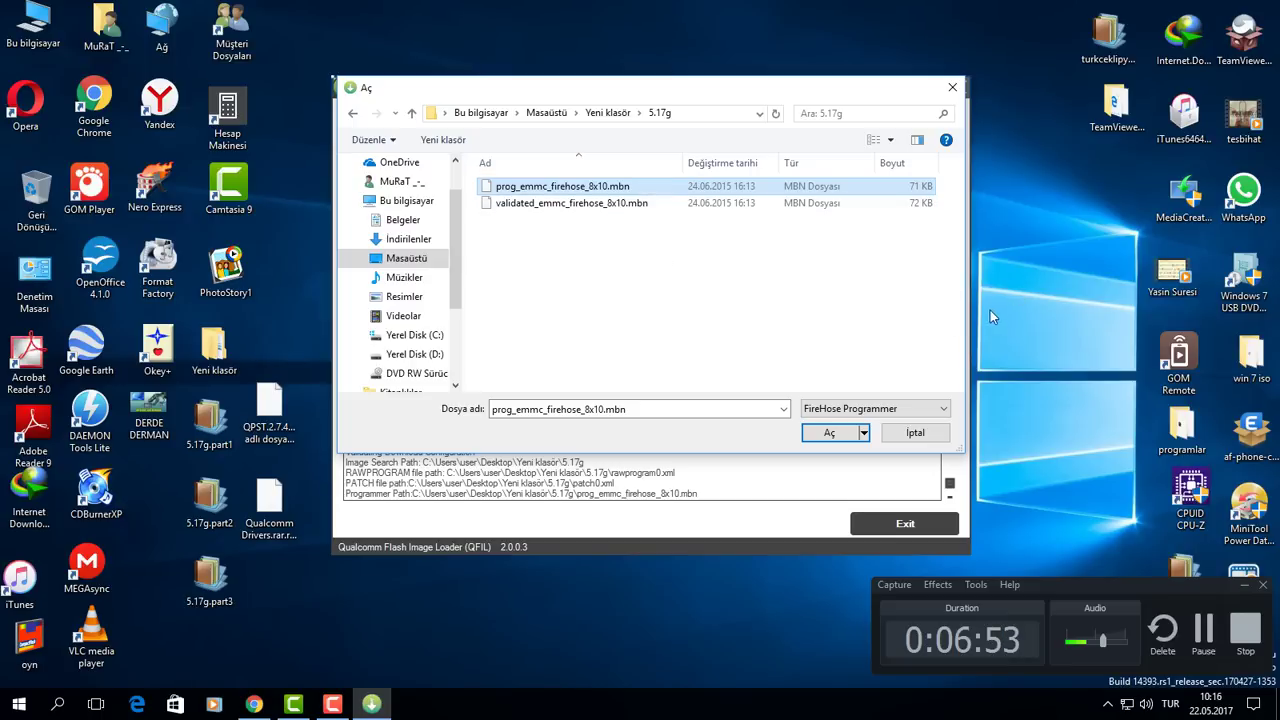
pyautogui.click(837, 437)
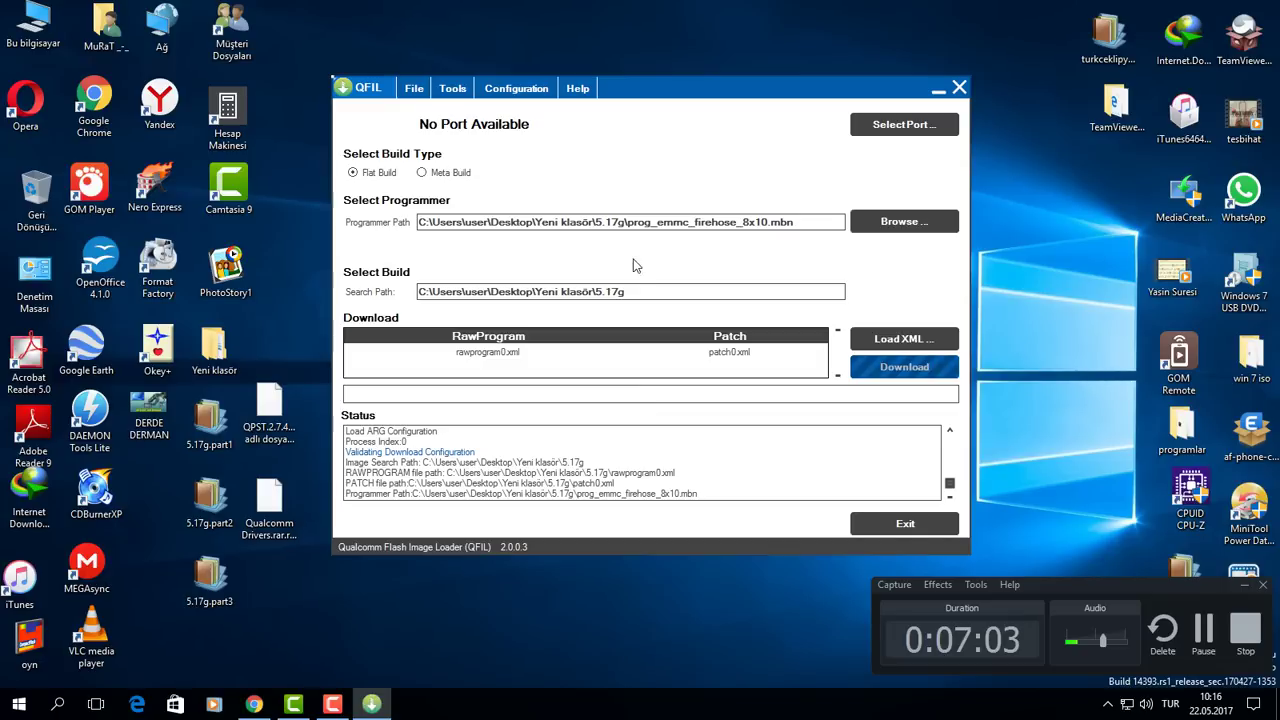
# Load the XML files rawprogram0 and patch0 from the 5.17g folder as the RawProgram and Patch files.
pyautogui.click(889, 344)
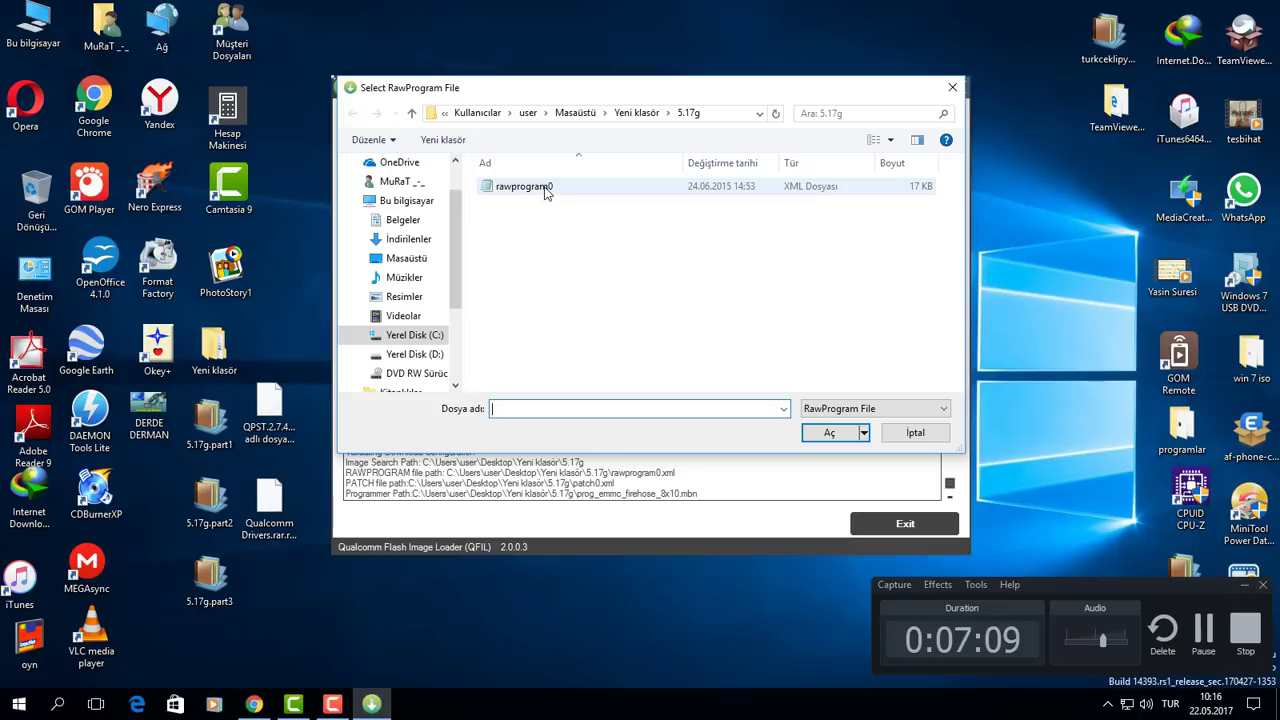
pyautogui.click(545, 190)
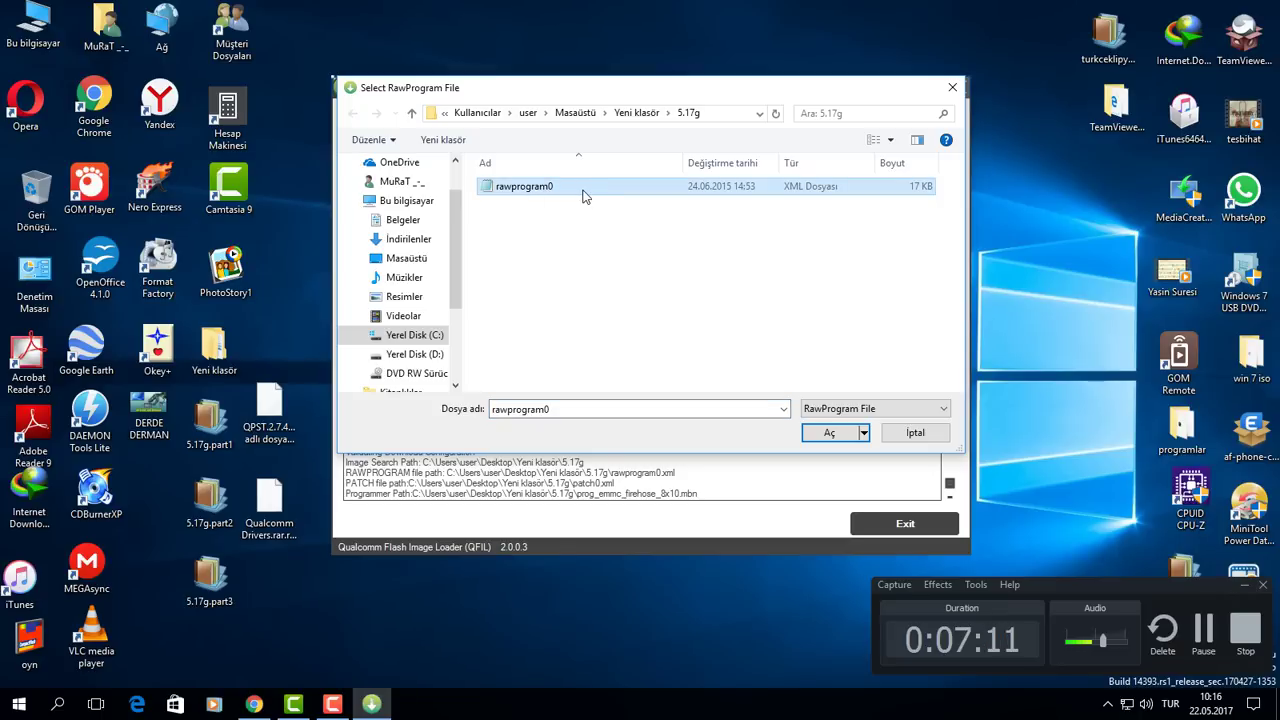
pyautogui.click(585, 190)
pyautogui.doubleClick(625, 190)
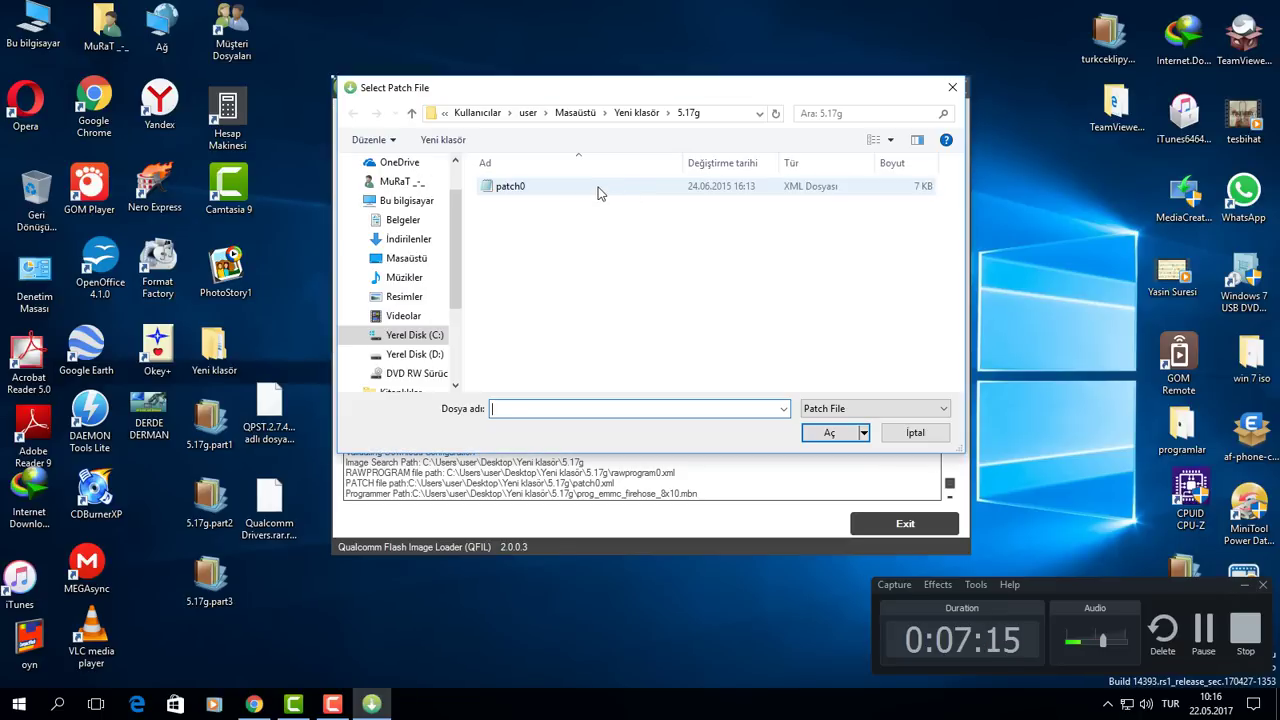
pyautogui.click(602, 191)
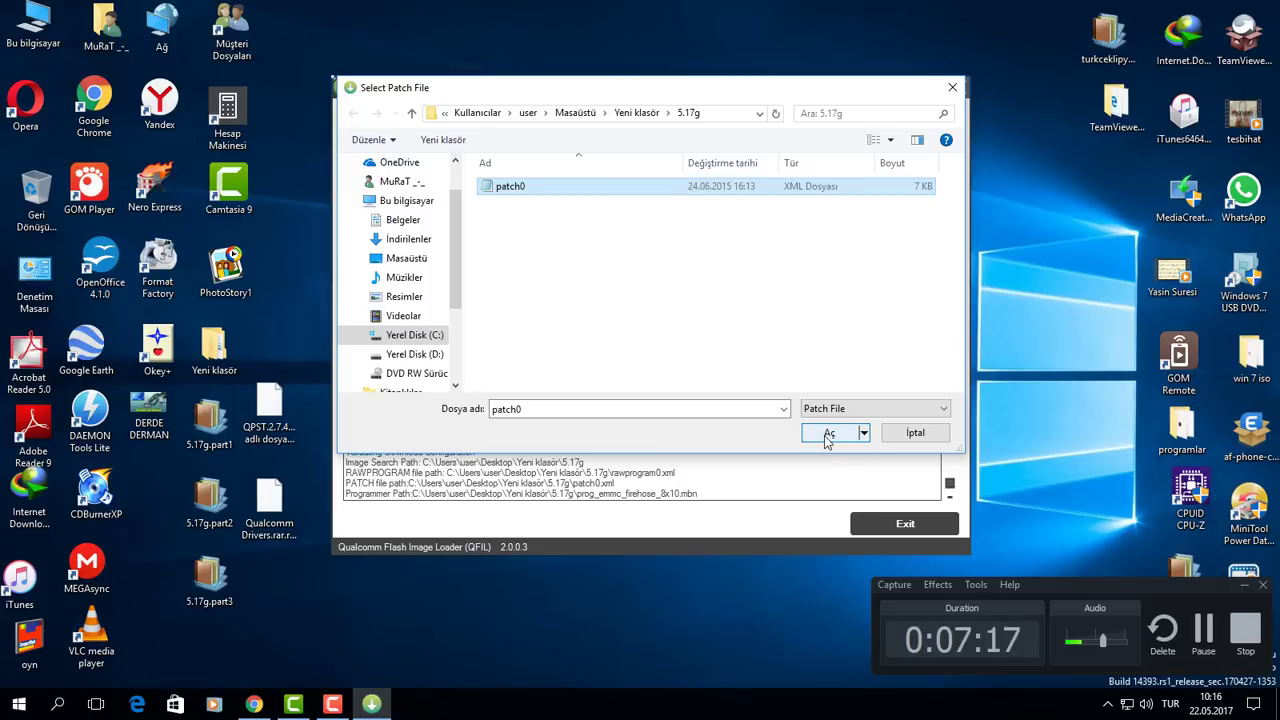
pyautogui.click(829, 434)
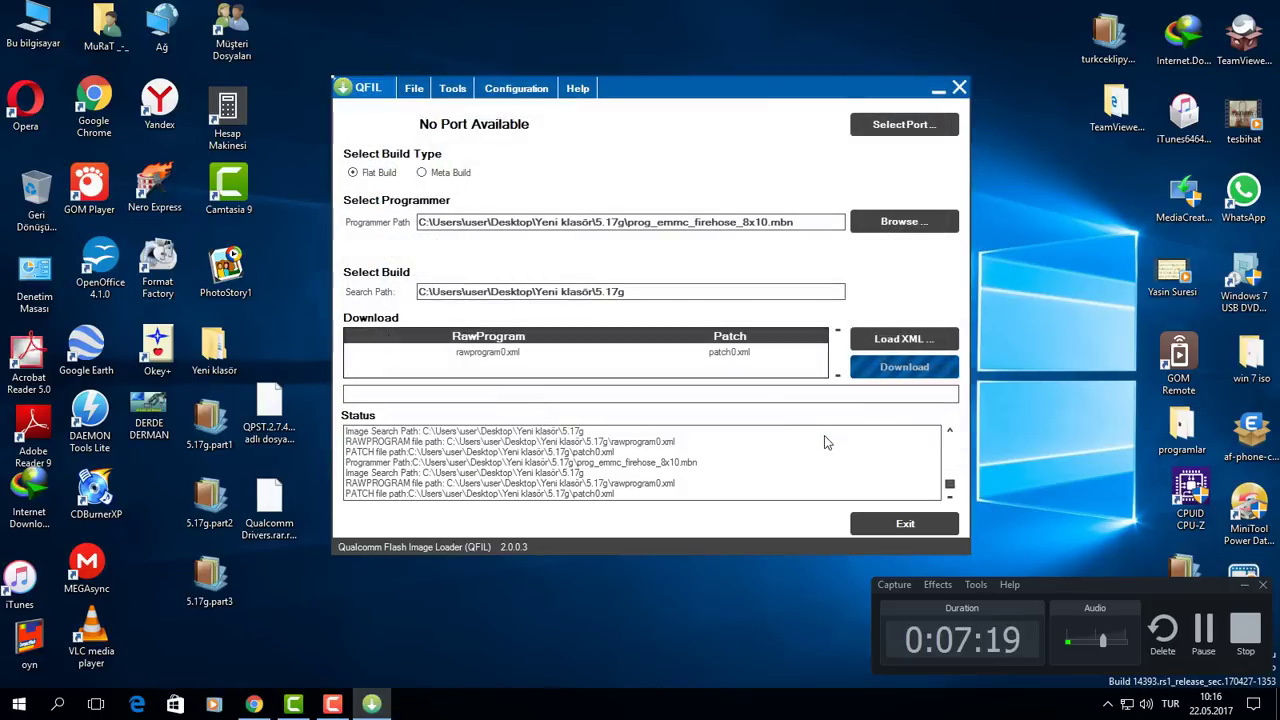